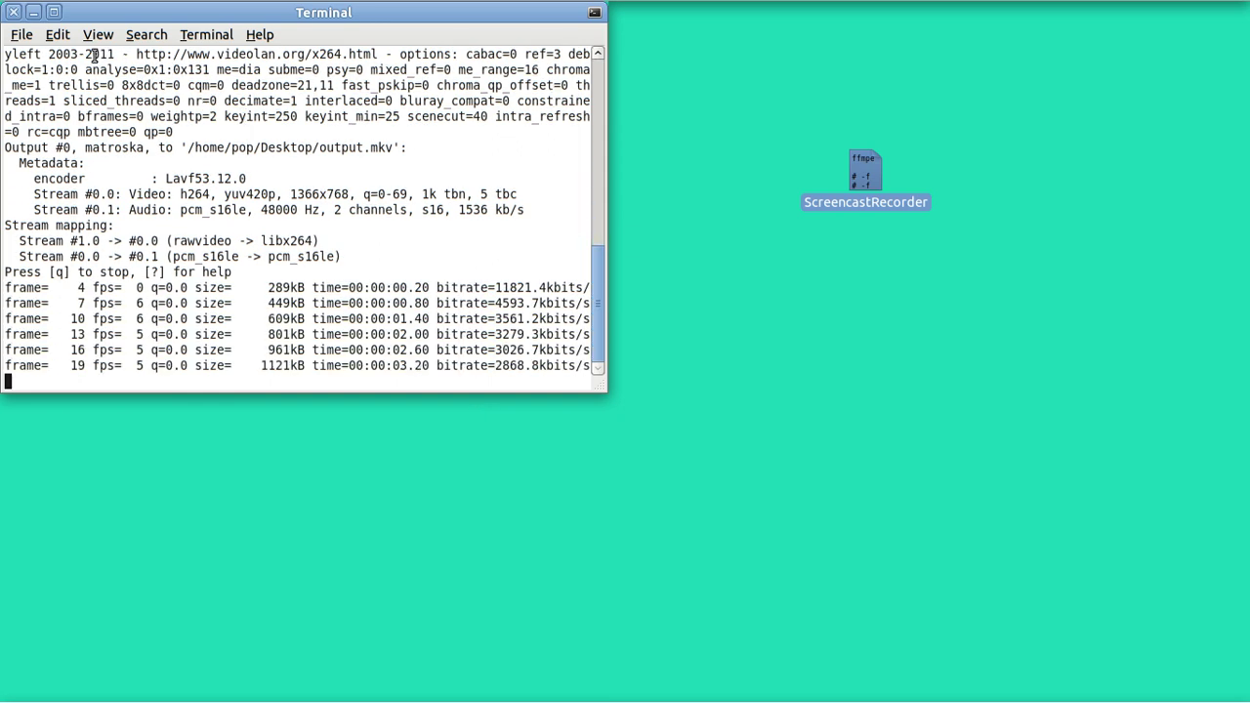
# Step: Minimize the Terminal and open the Applications menu in the top panel
pyautogui.click(34, 13)
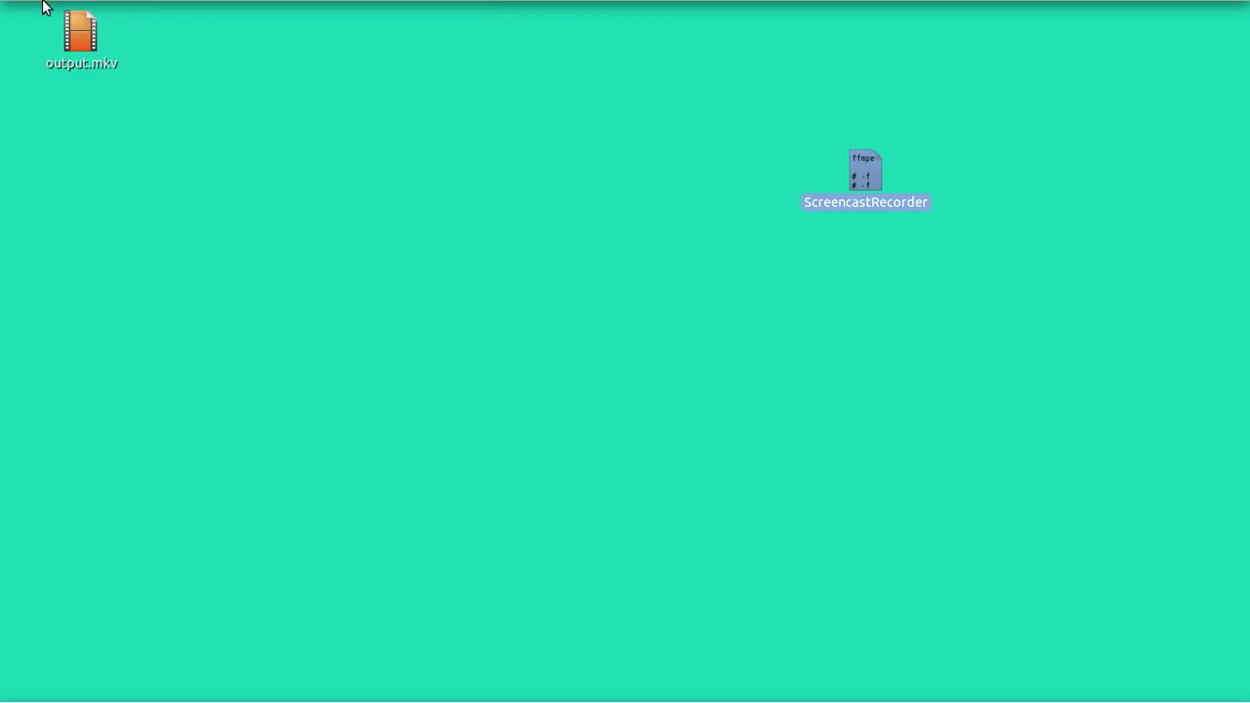
pyautogui.moveTo(44, 8)
pyautogui.click(51, 15)
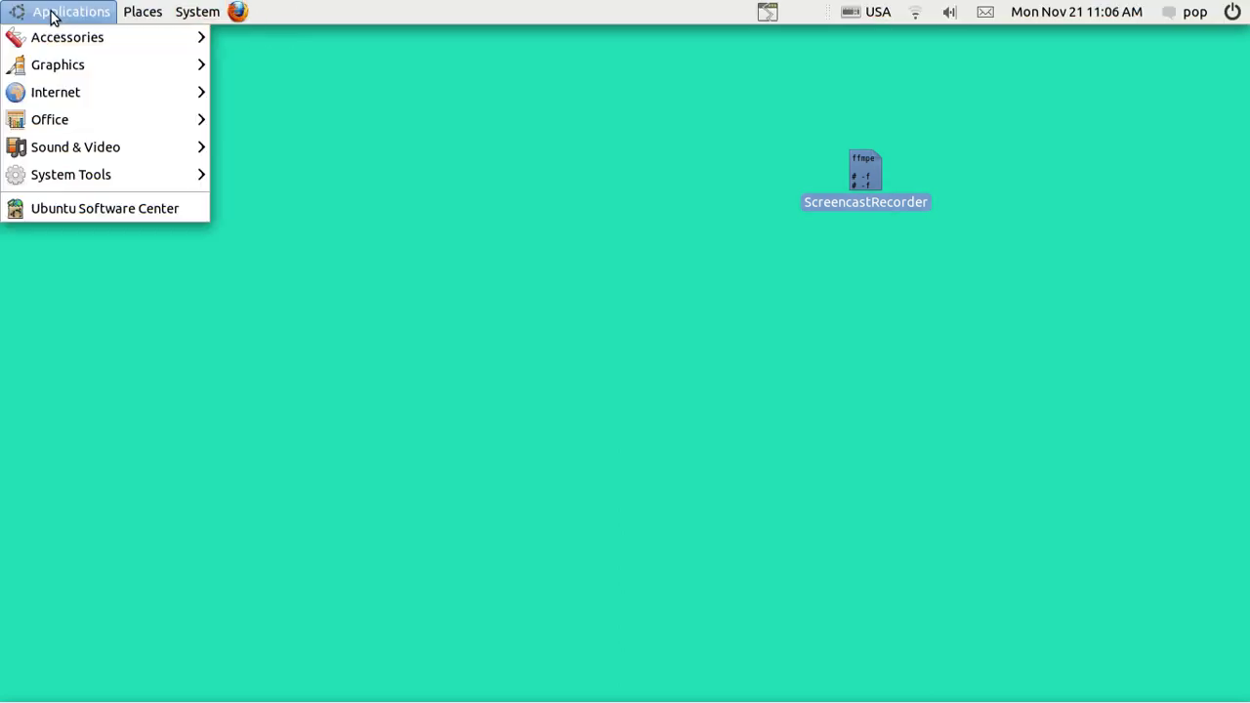
pyautogui.moveTo(82, 146)
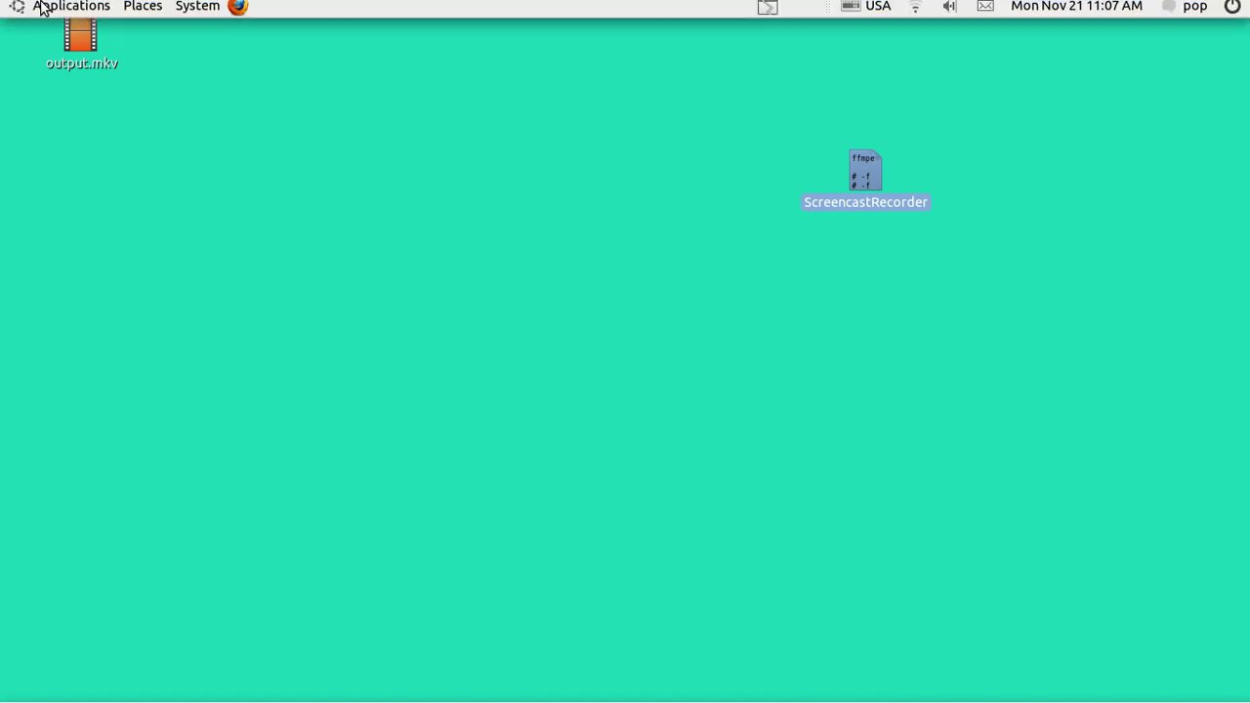
pyautogui.click(49, 14)
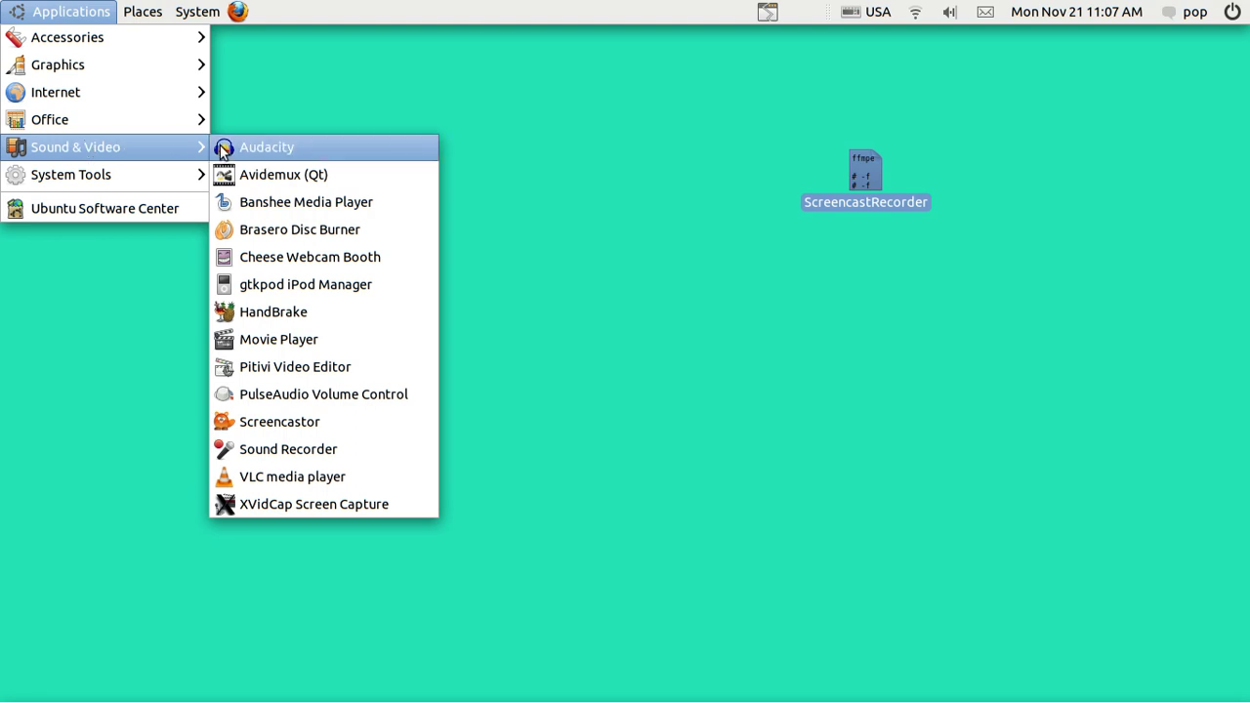
pyautogui.click(273, 177)
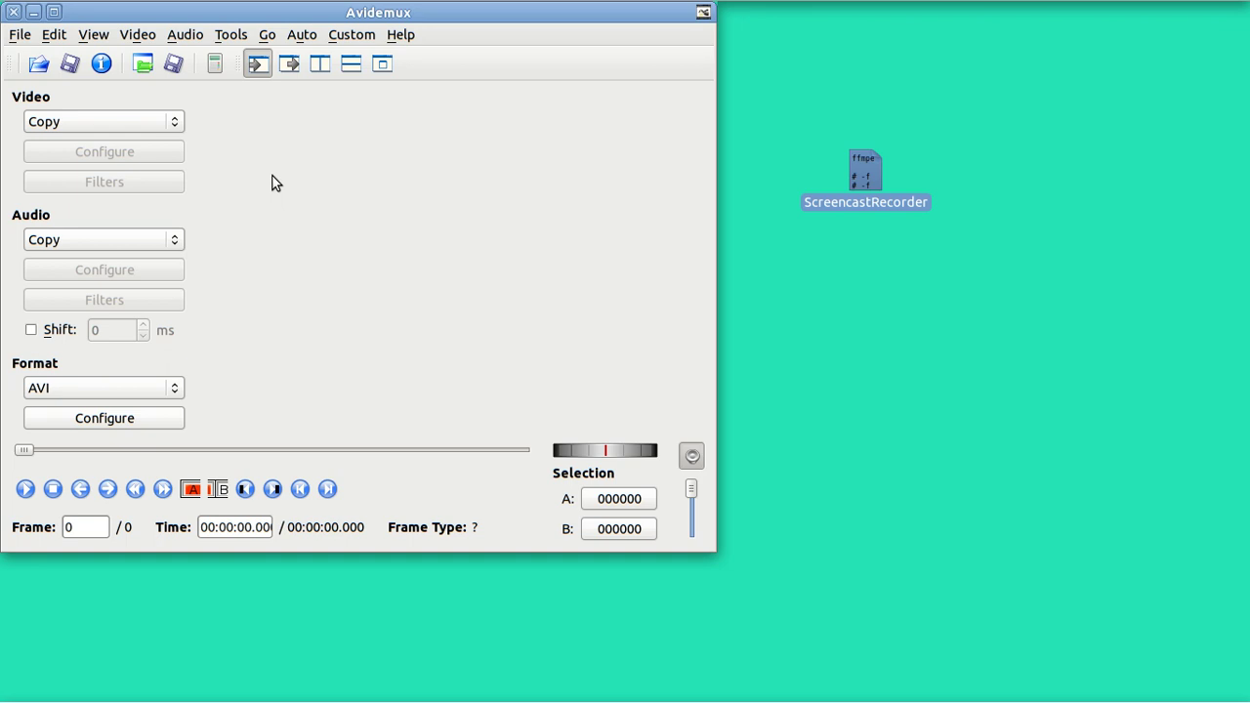
pyautogui.click(14, 12)
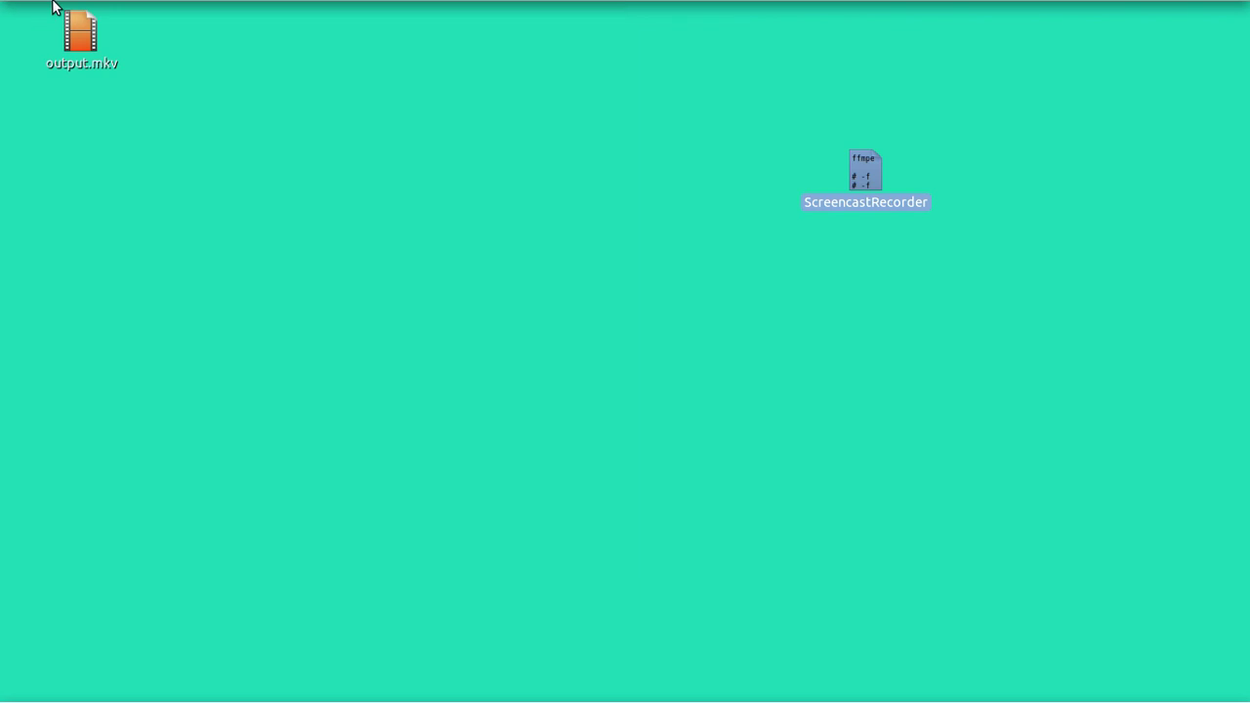
pyautogui.click(54, 12)
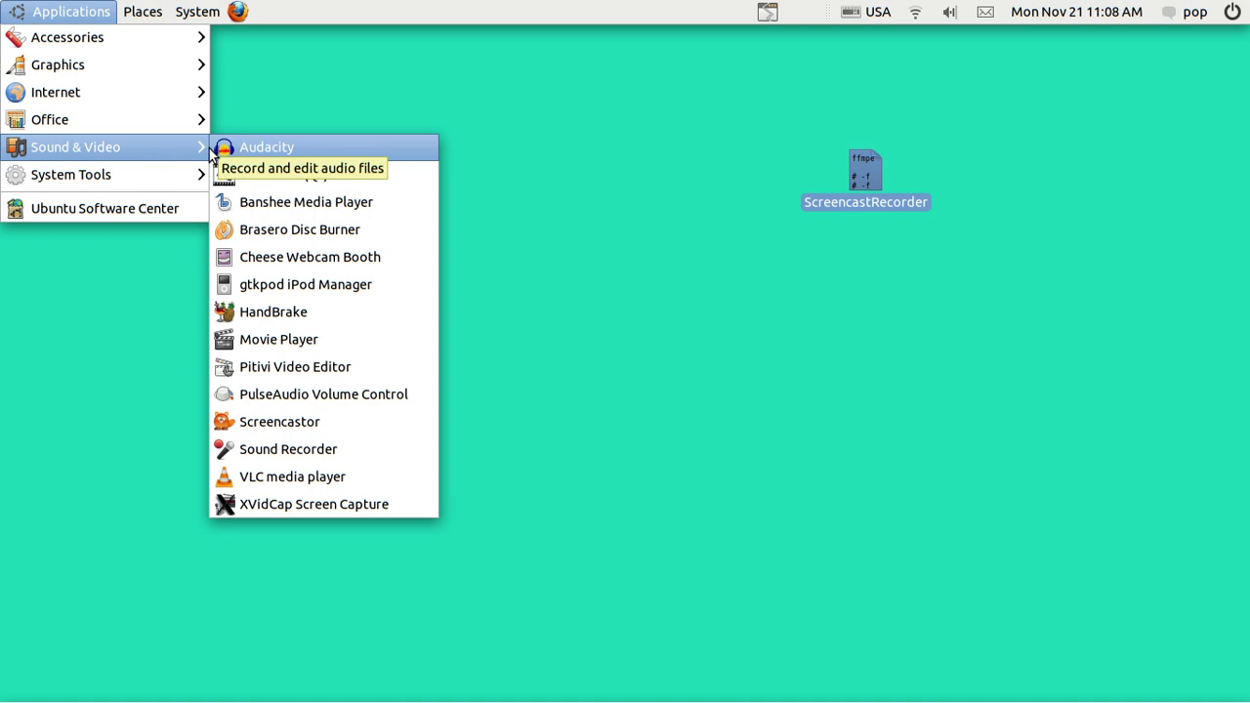
pyautogui.click(339, 373)
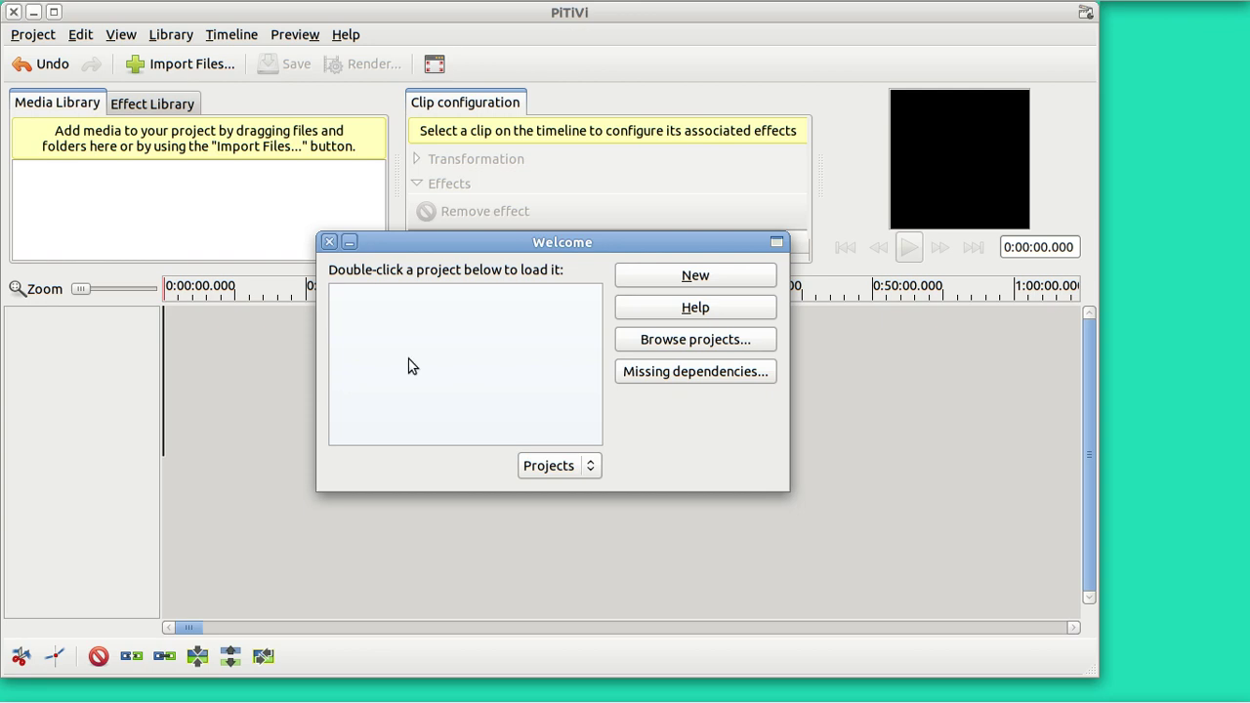
pyautogui.click(329, 244)
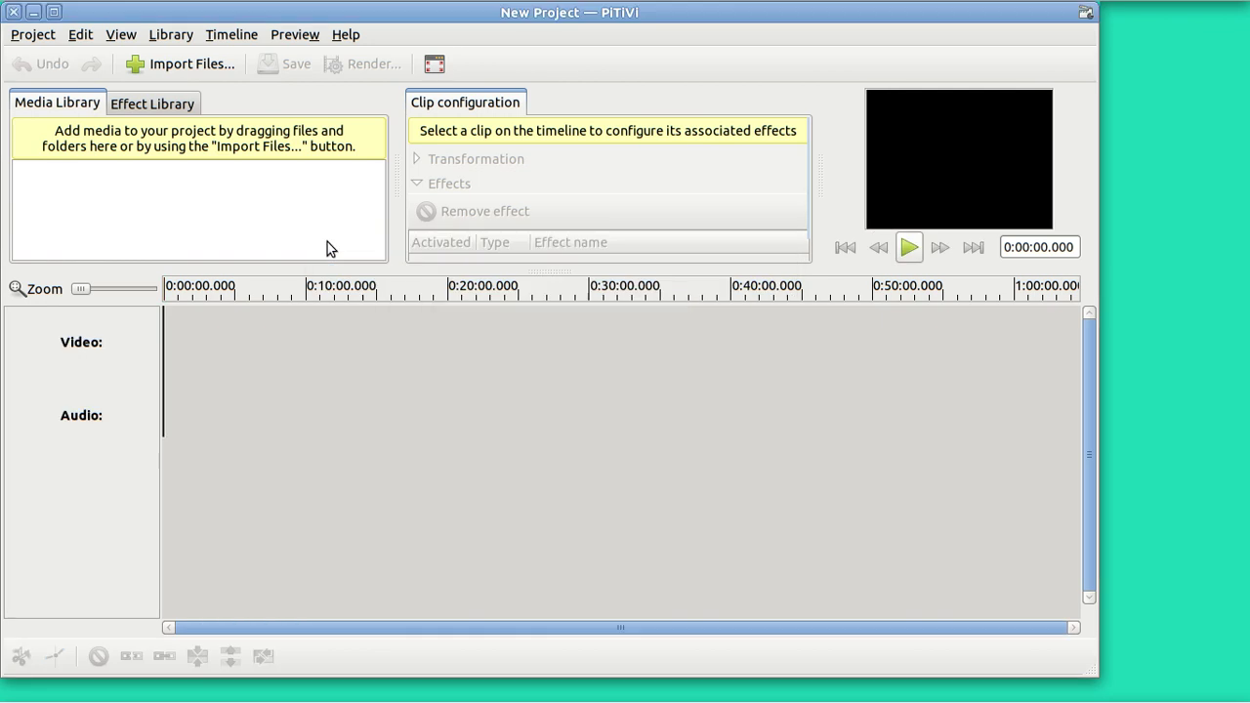
pyautogui.click(14, 12)
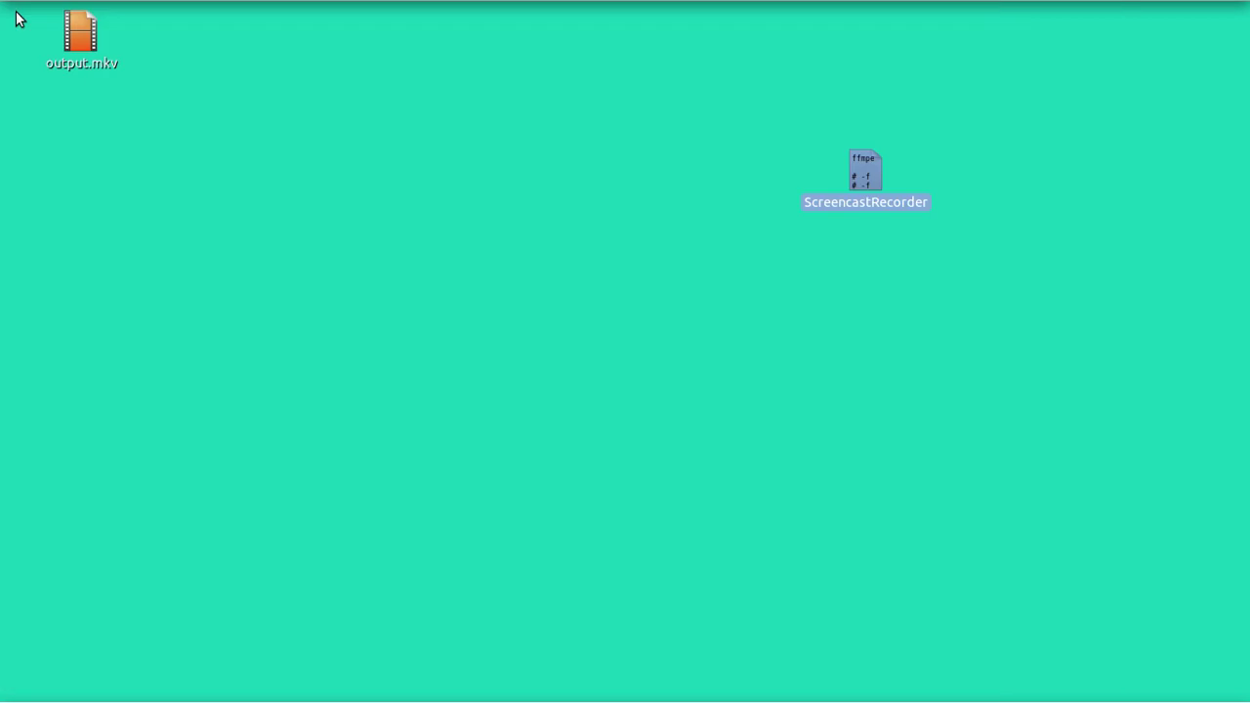
# Step: Launch Firefox and search Bing for 'vlmc'
pyautogui.moveTo(283, 5)
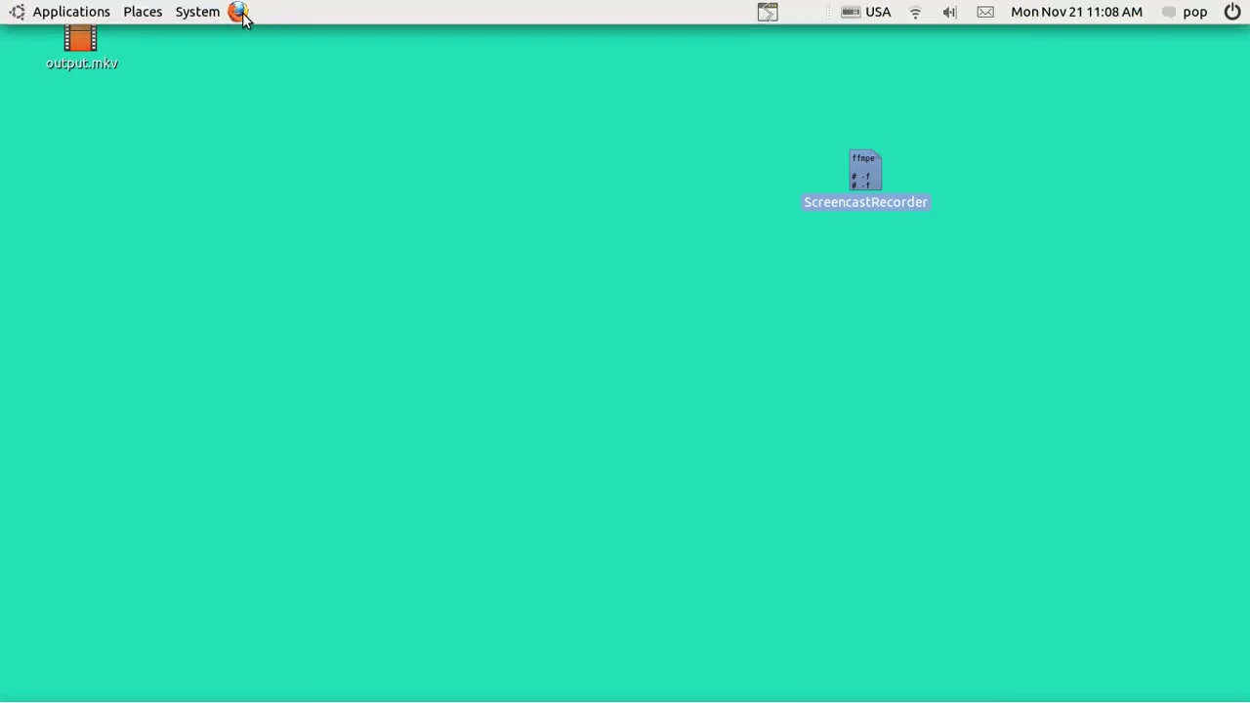
pyautogui.click(240, 11)
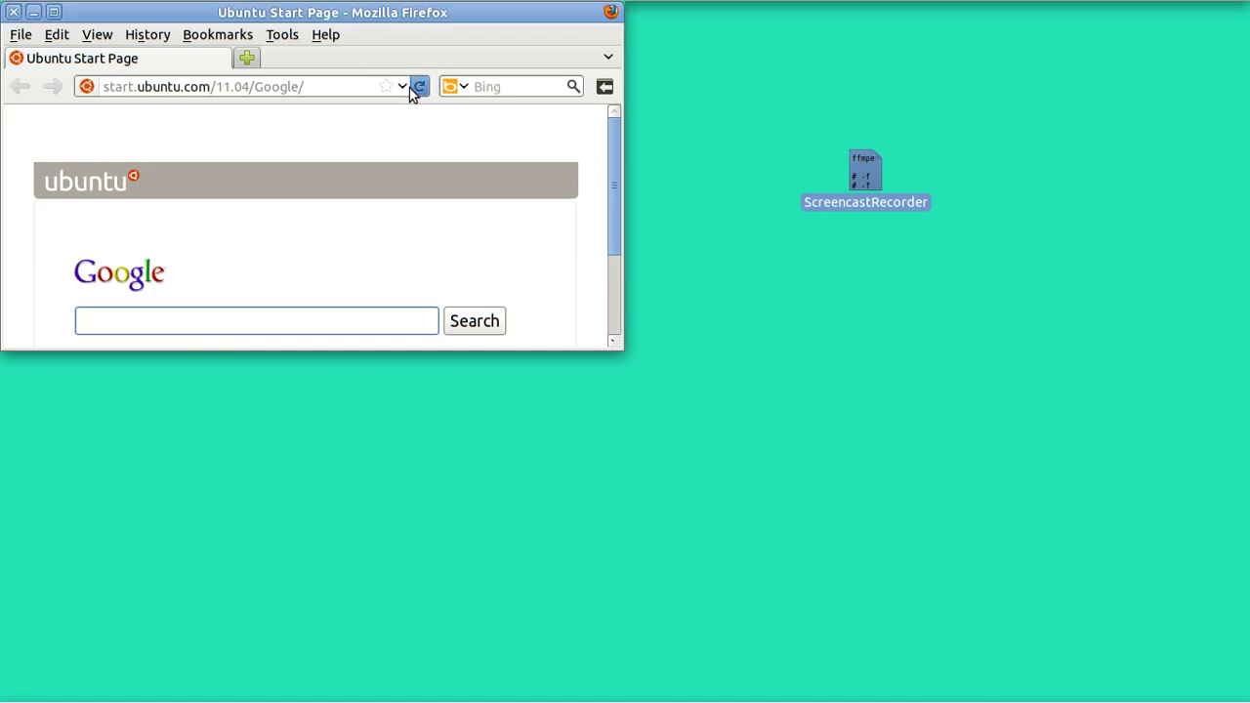
pyautogui.click(495, 88)
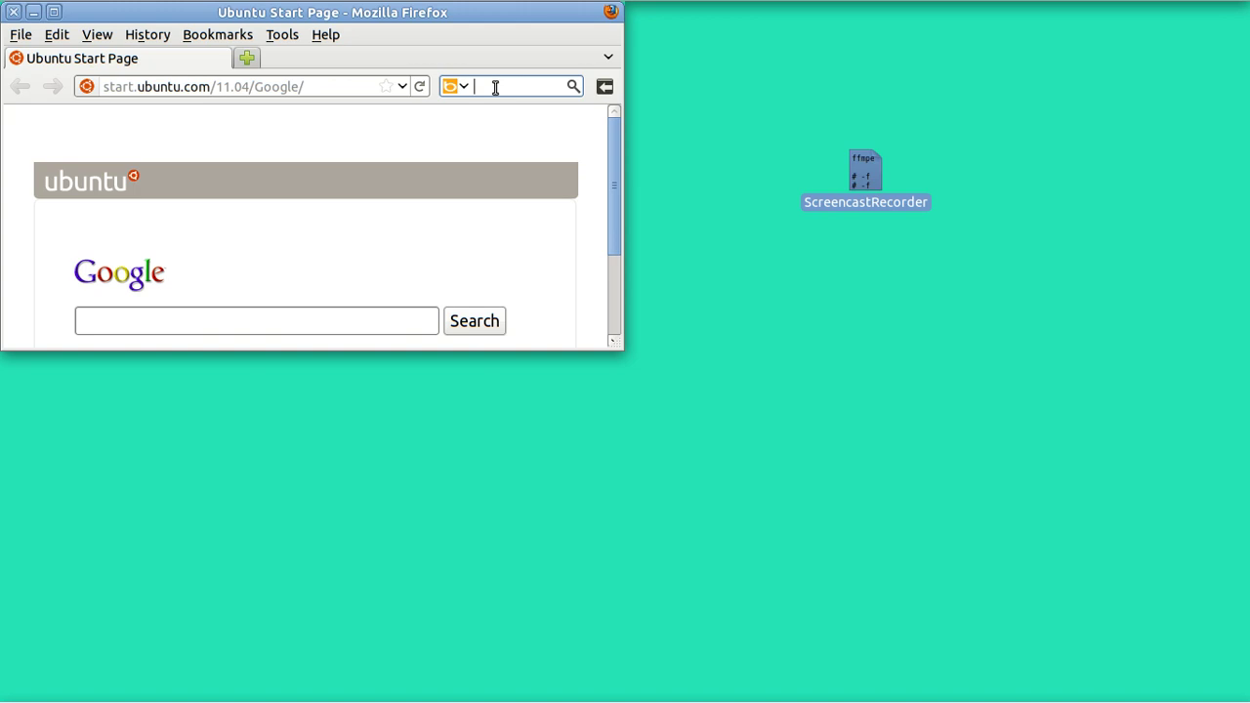
pyautogui.write('vlmc')
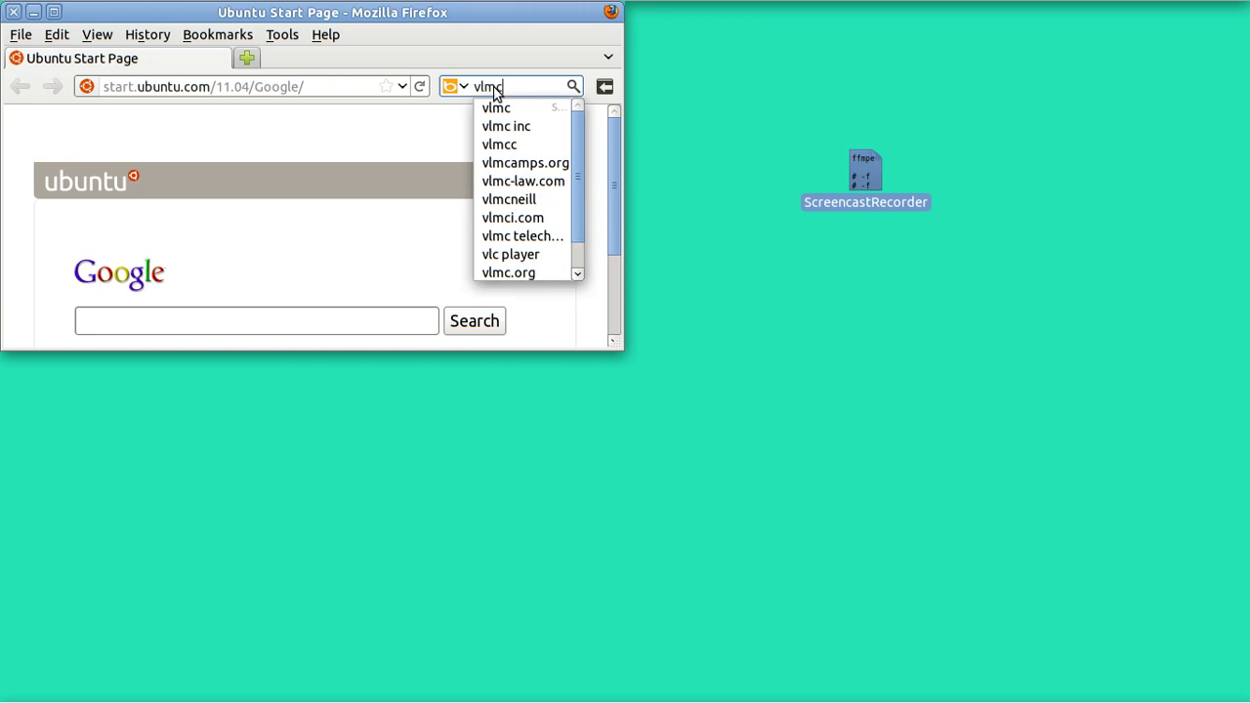
pyautogui.click(493, 90)
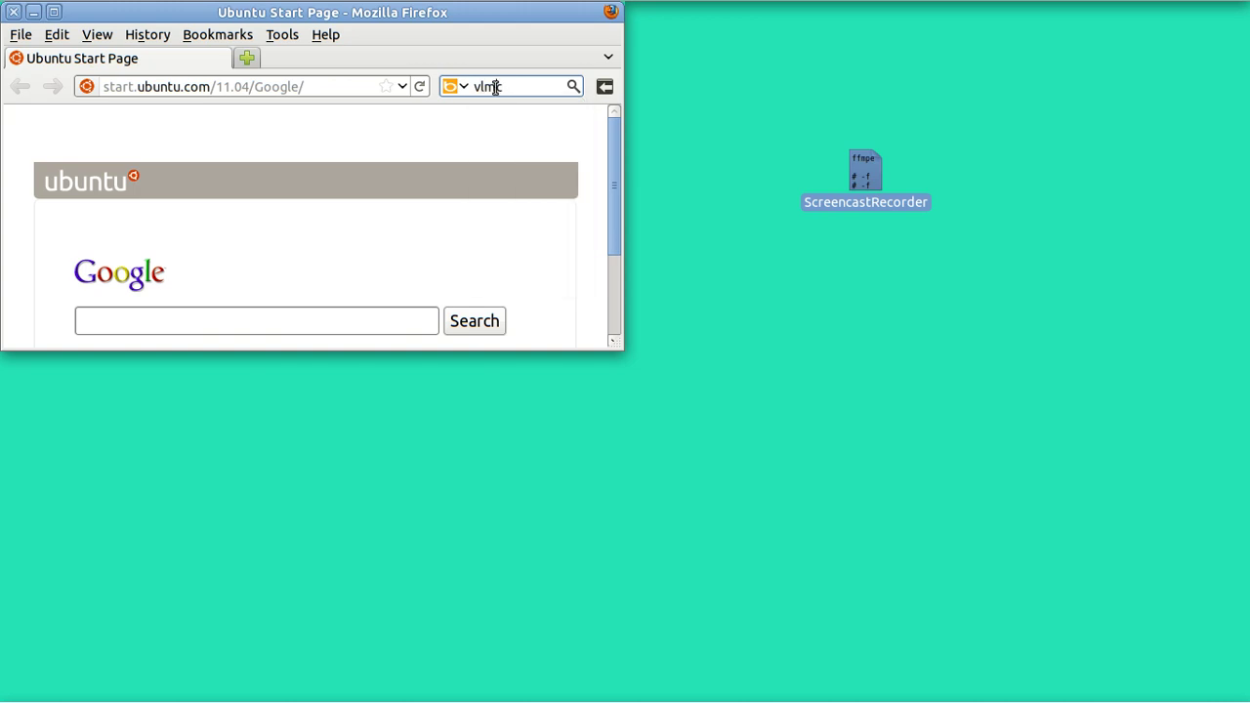
pyautogui.click(575, 89)
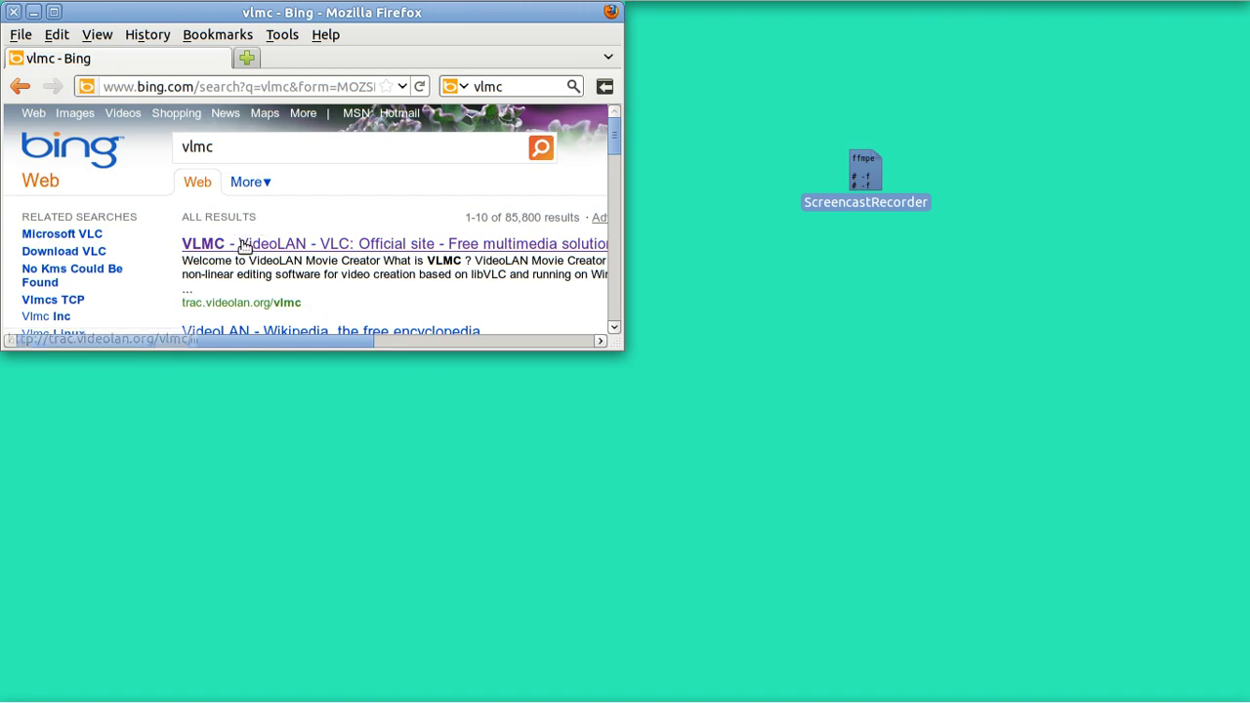
# Step: Open the VLMC official site from the search results
pyautogui.click(245, 246)
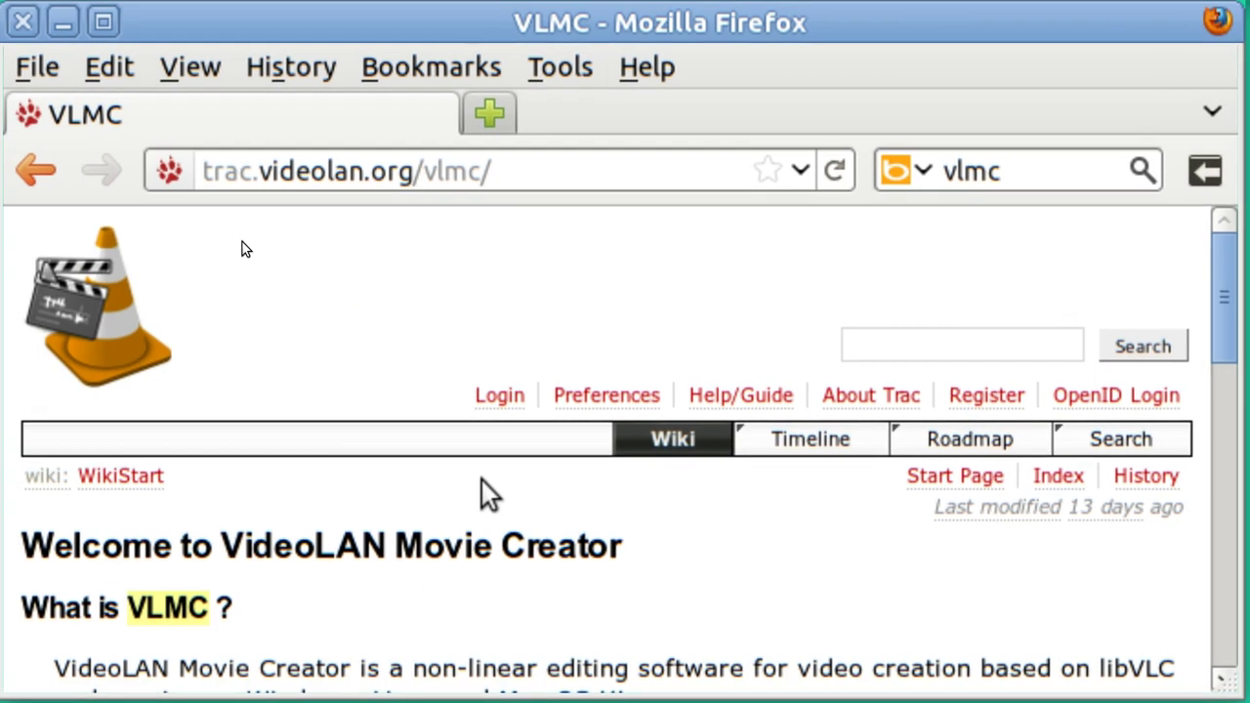
pyautogui.scroll(-5, 486, 483)
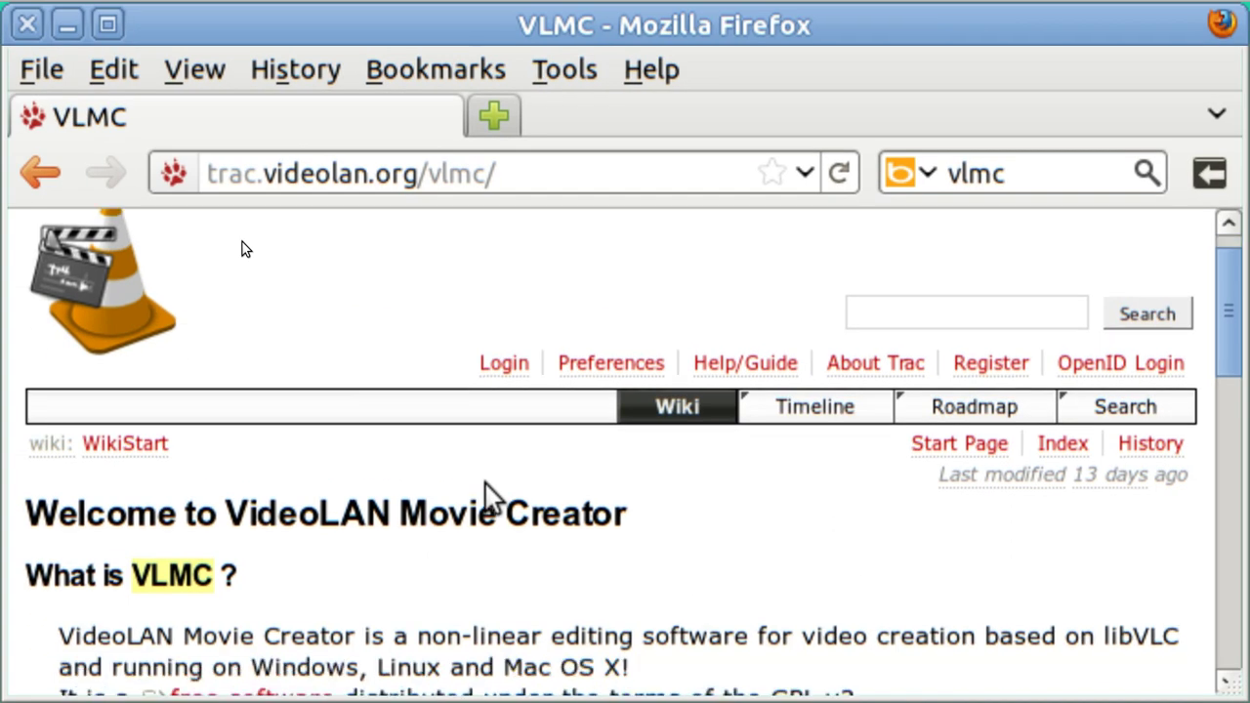
pyautogui.scroll(-4, 488, 498)
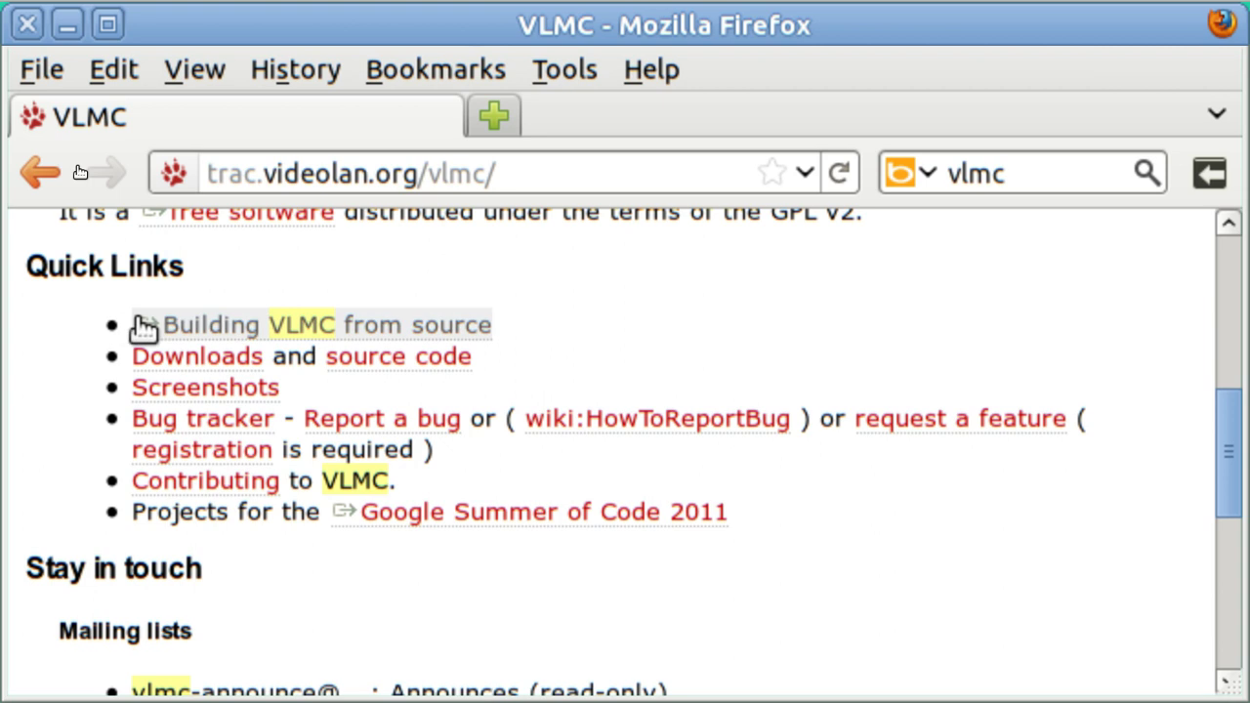
# Step: Open the Downloads page and scroll to the Ubuntu PPA install commands
pyautogui.click(181, 358)
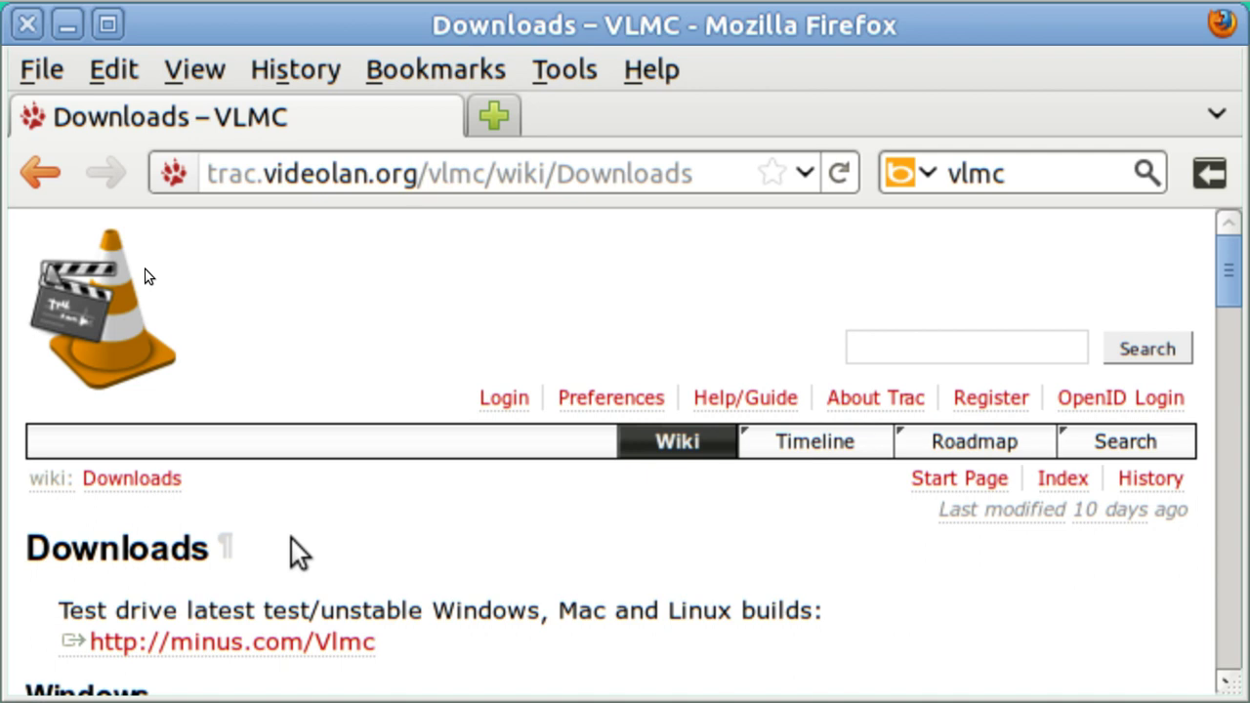
pyautogui.scroll(-3, 291, 538)
pyautogui.scroll(-6, 291, 538)
pyautogui.scroll(-5, 293, 548)
pyautogui.scroll(-2, 291, 538)
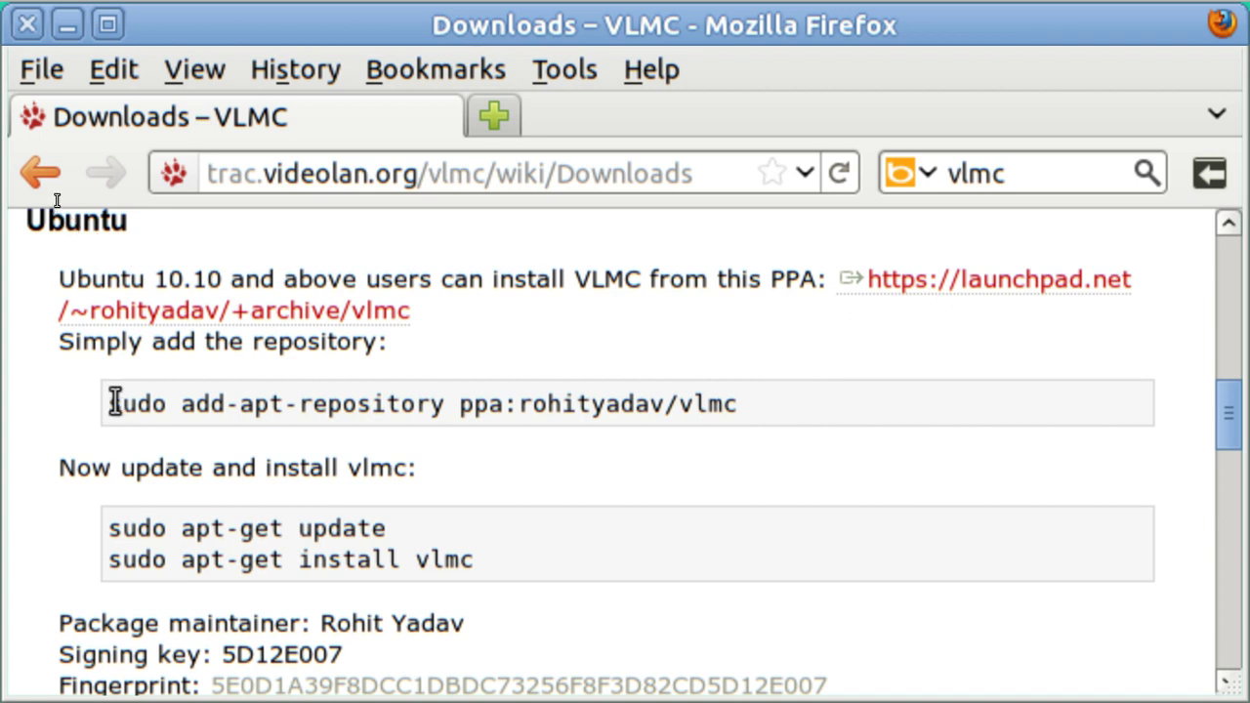
# Step: Copy 'sudo add-apt-repository ppa:rohityadav/vlmc' and run it in a new terminal, entering the sudo password
pyautogui.moveTo(115, 402); pyautogui.dragTo(363, 432)
pyautogui.hotkey('ctrl', 'c')
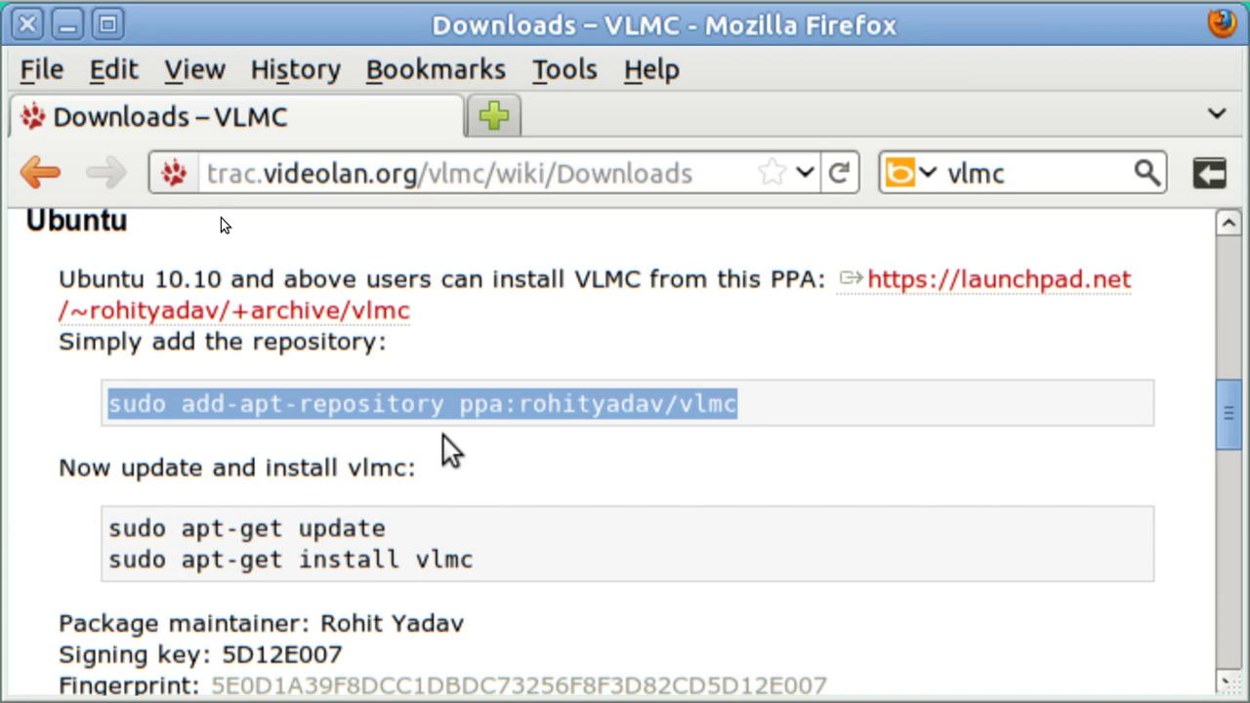
pyautogui.hotkey('ctrl', 'alt', 't')
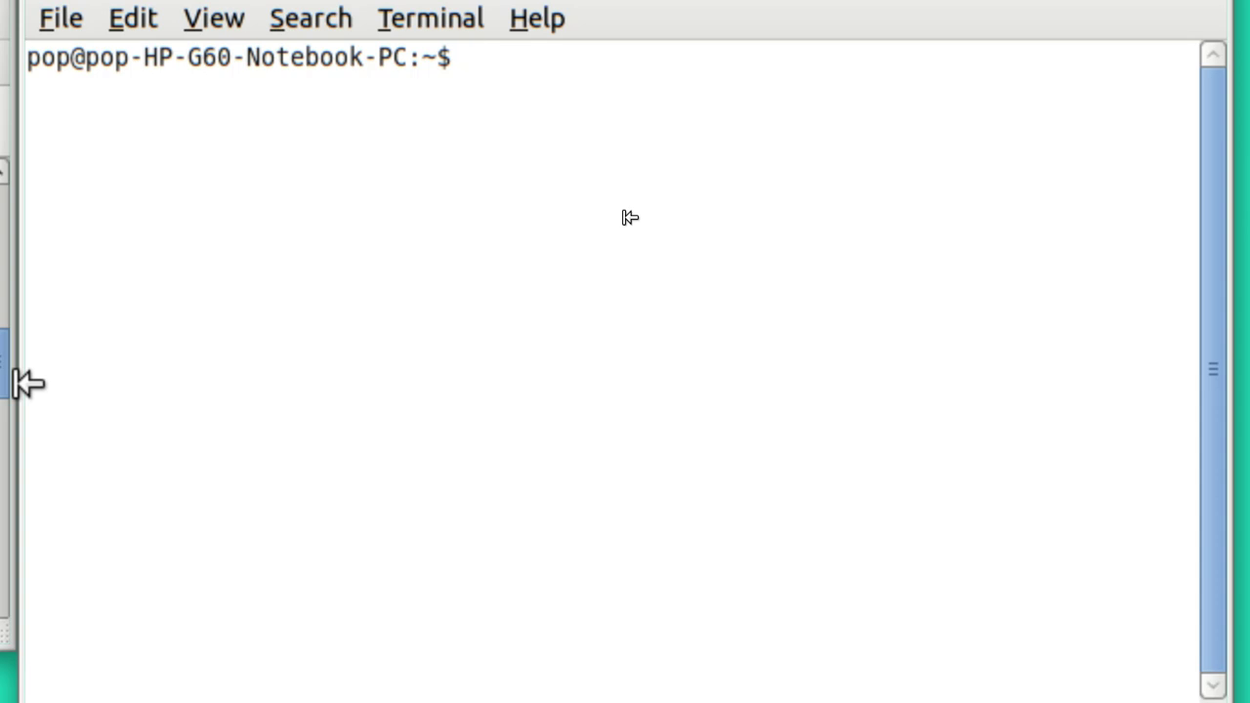
pyautogui.hotkey('ctrl', 'shift', 'v')
pyautogui.press('Return')
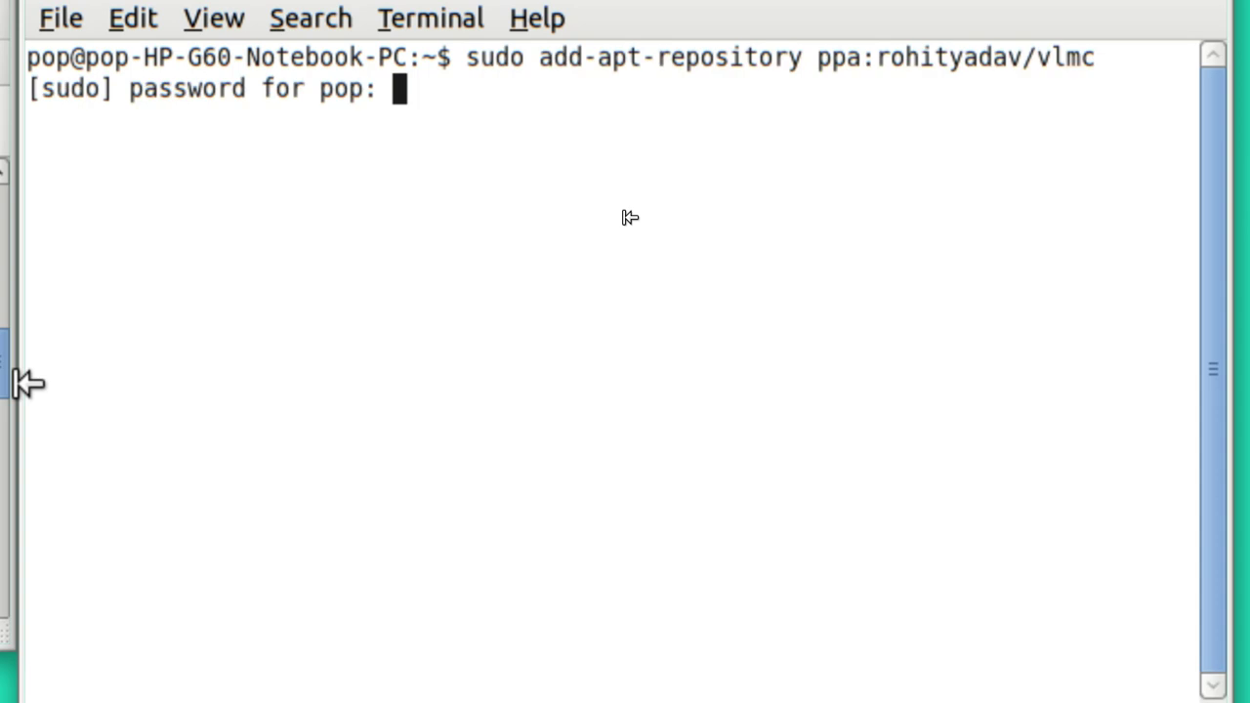
pyautogui.press('Return')
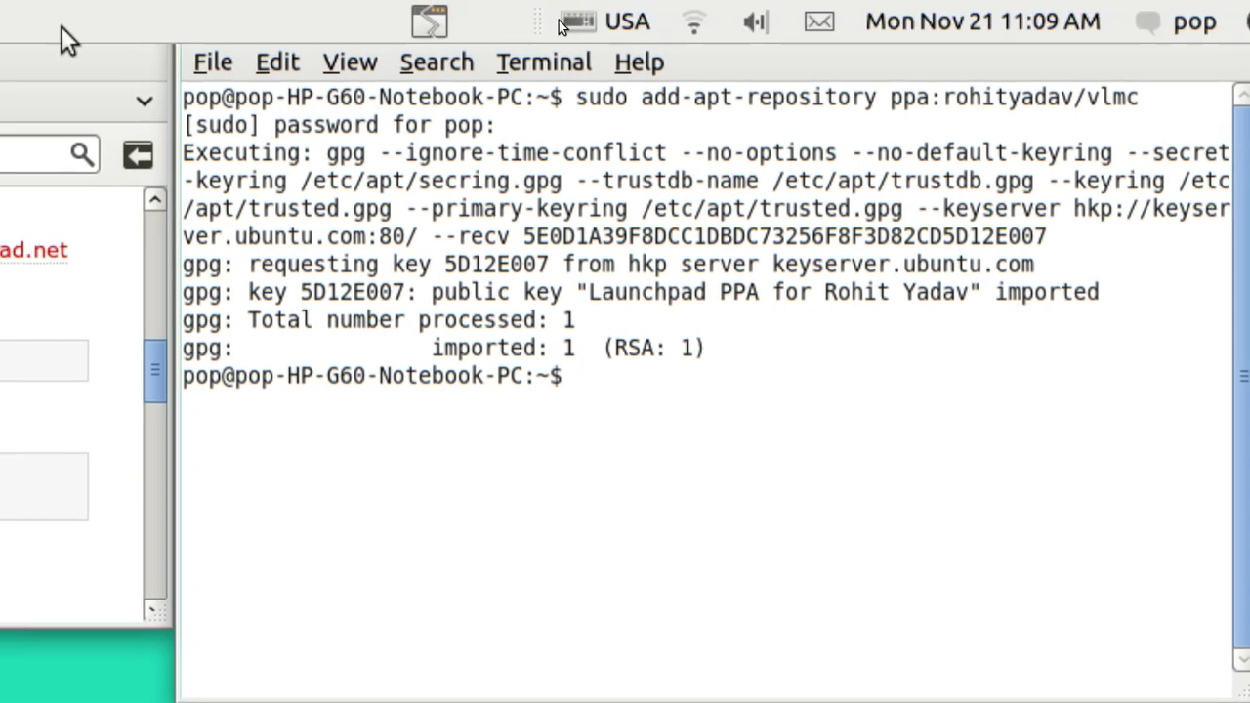
# Step: Run 'sudo apt-get update', then start 'sudo apt-get install vlmc'
pyautogui.click(31, 39)
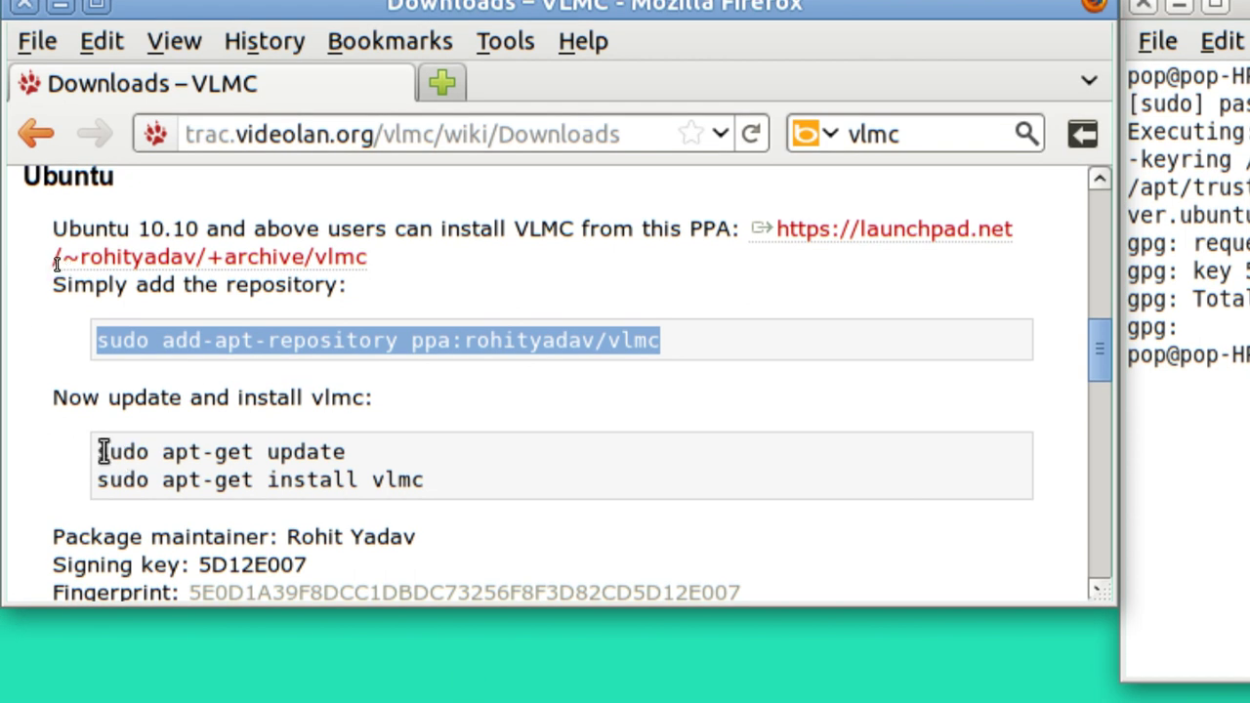
pyautogui.moveTo(103, 451); pyautogui.dragTo(386, 493)
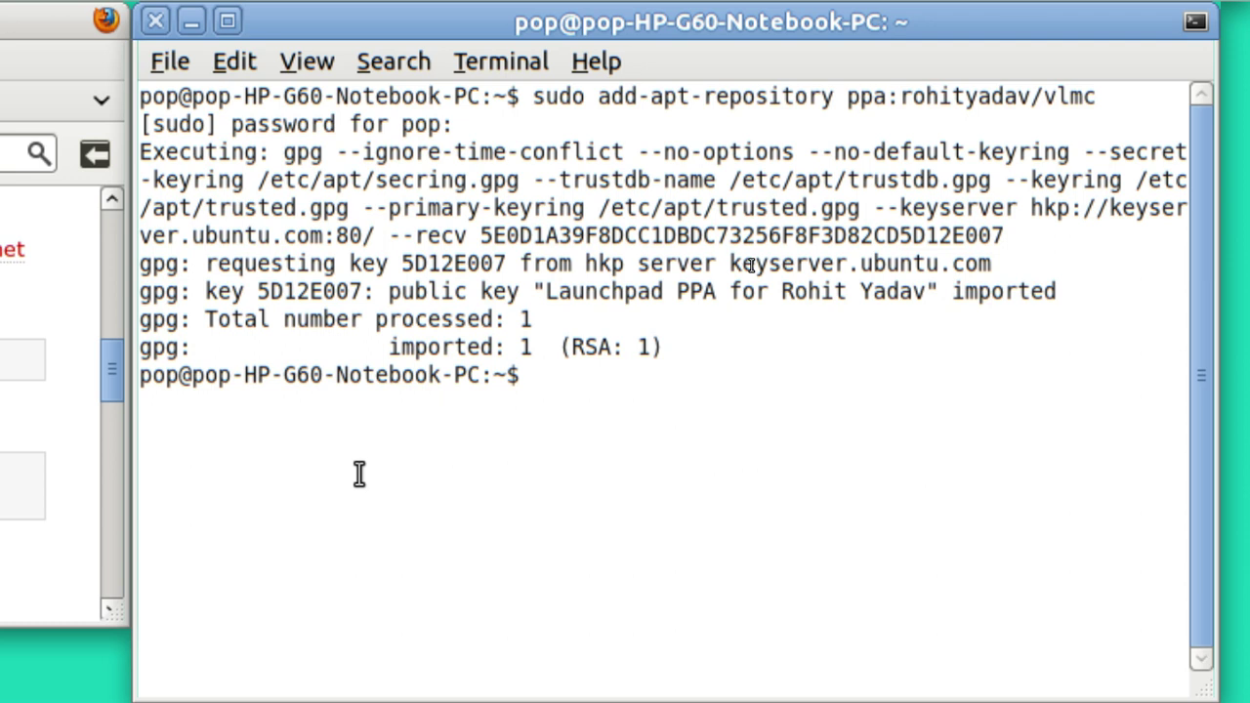
pyautogui.write('sudo apt-get update')
pyautogui.press('Return')
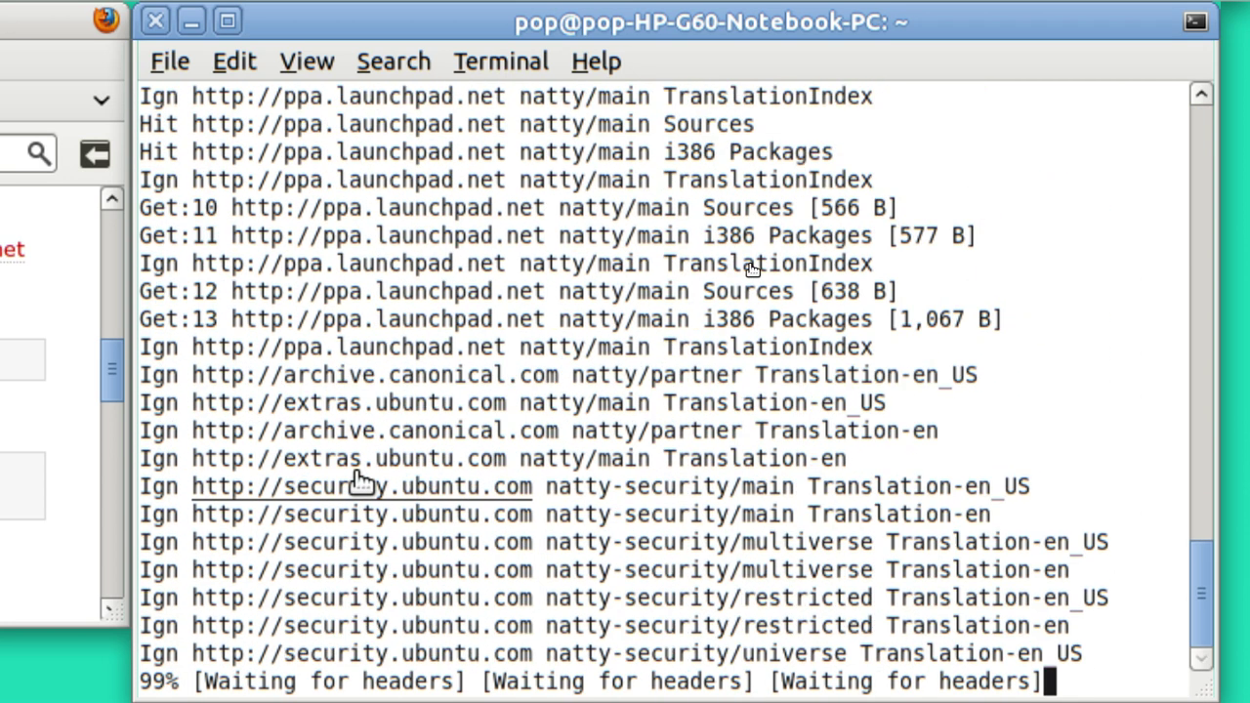
pyautogui.write('sudo apt-get install vlmc')
pyautogui.press('Return')
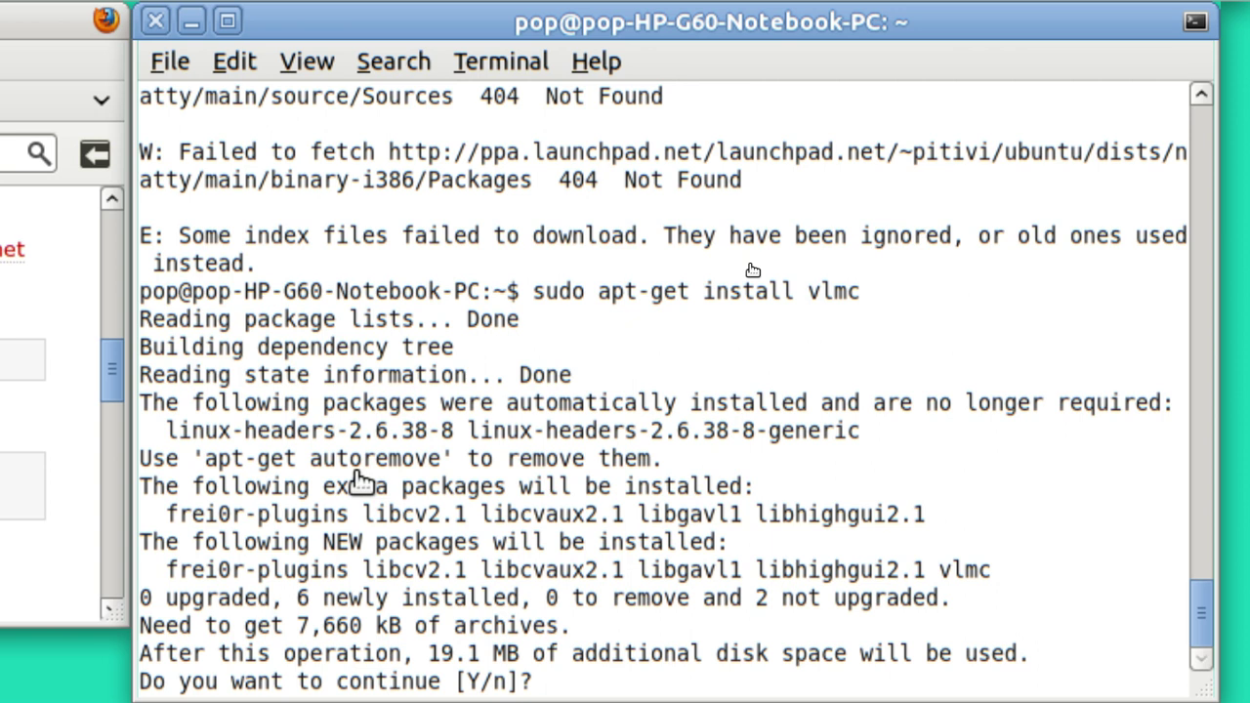
# Step: Answer y to install vlmc 0.2.0 with its 6 packages
pyautogui.write('y')
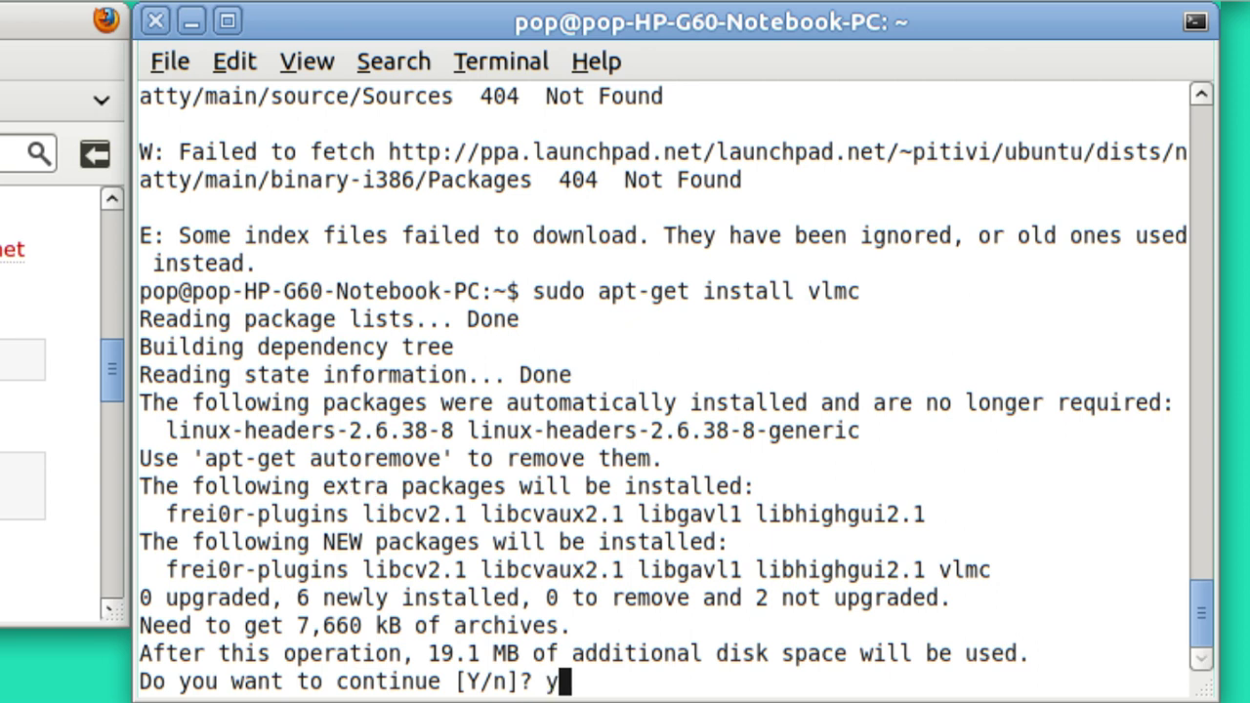
pyautogui.press('Return')
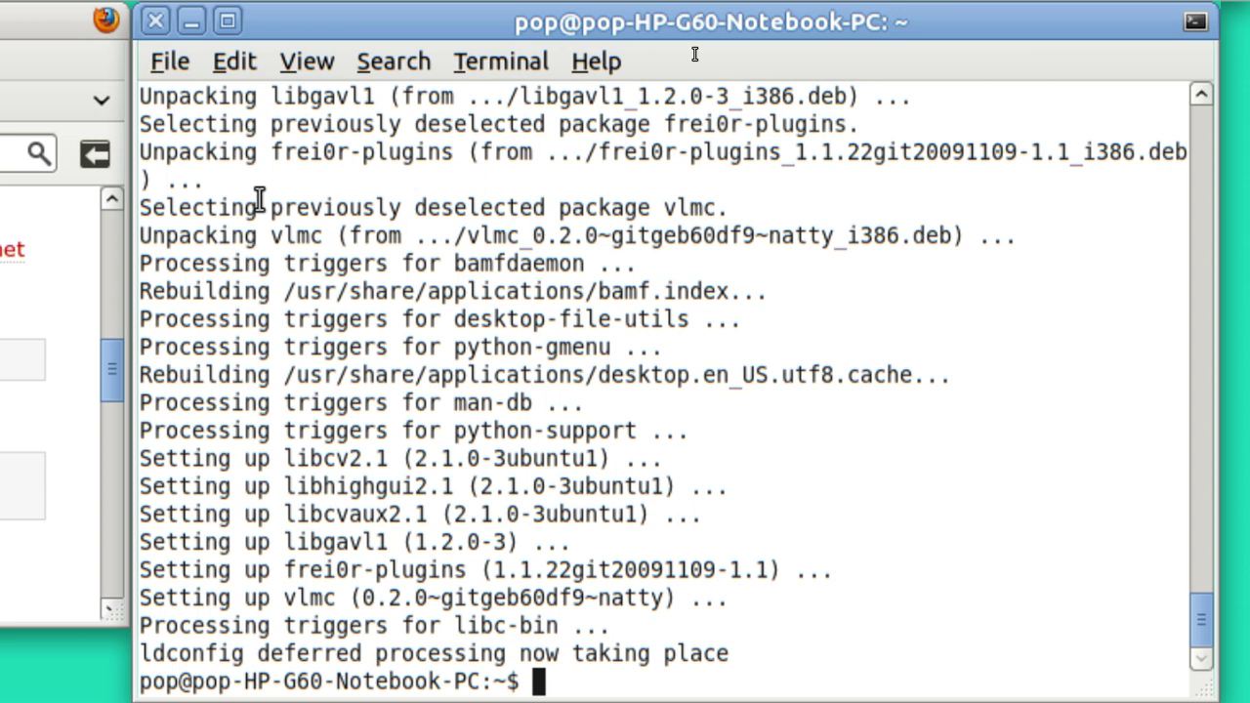
# Step: Minimize the terminal and move the Firefox window fully onto the screen
pyautogui.moveTo(727, 21); pyautogui.dragTo(728, 21)
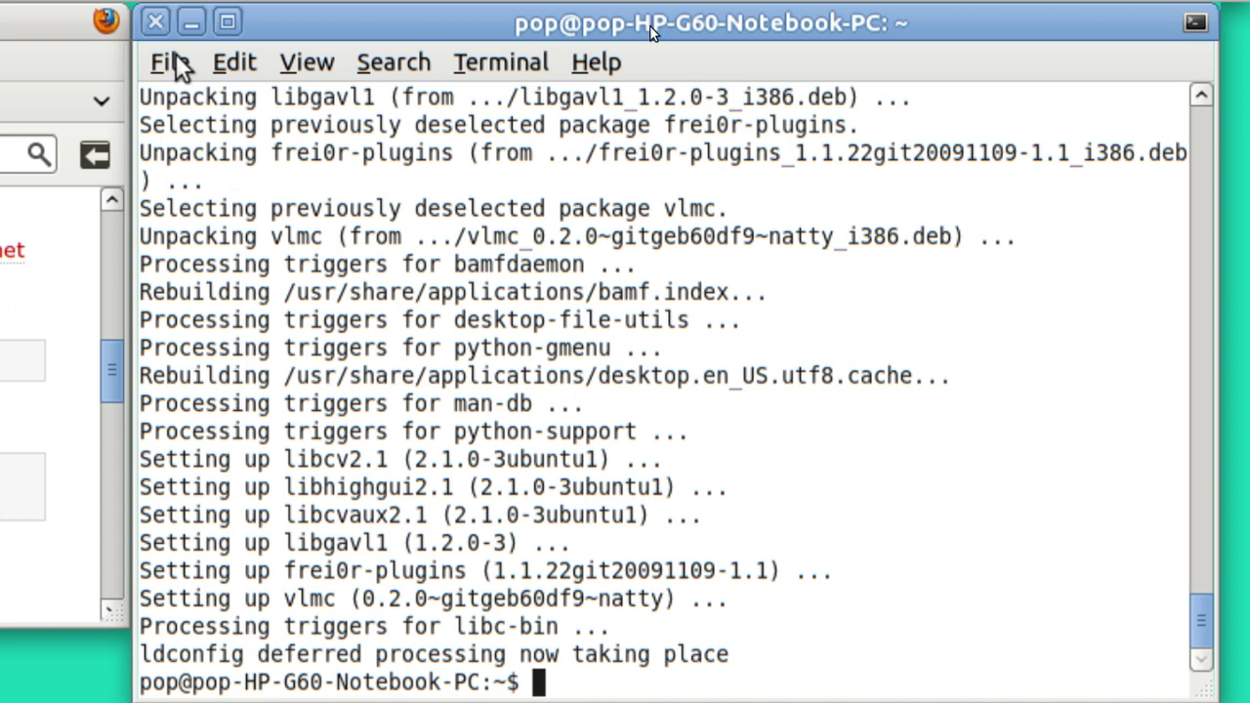
pyautogui.click(191, 22)
pyautogui.moveTo(957, 38); pyautogui.dragTo(1185, 37)
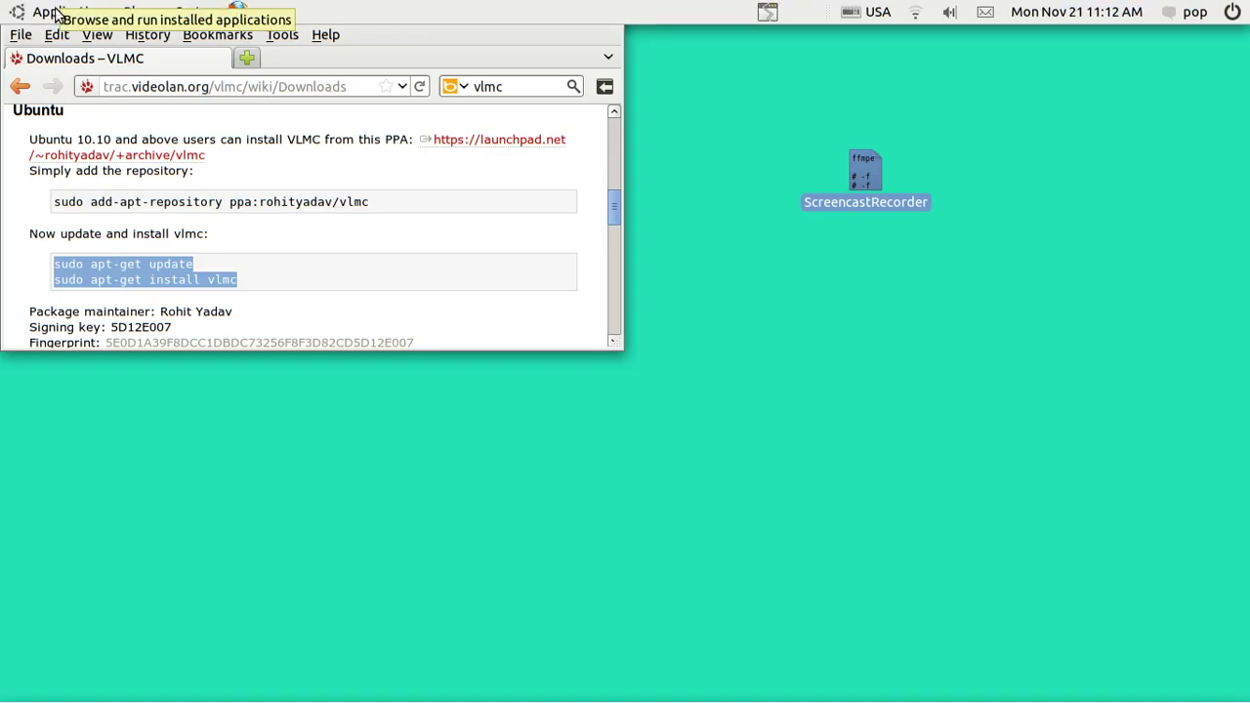
pyautogui.click(59, 12)
pyautogui.moveTo(85, 147)
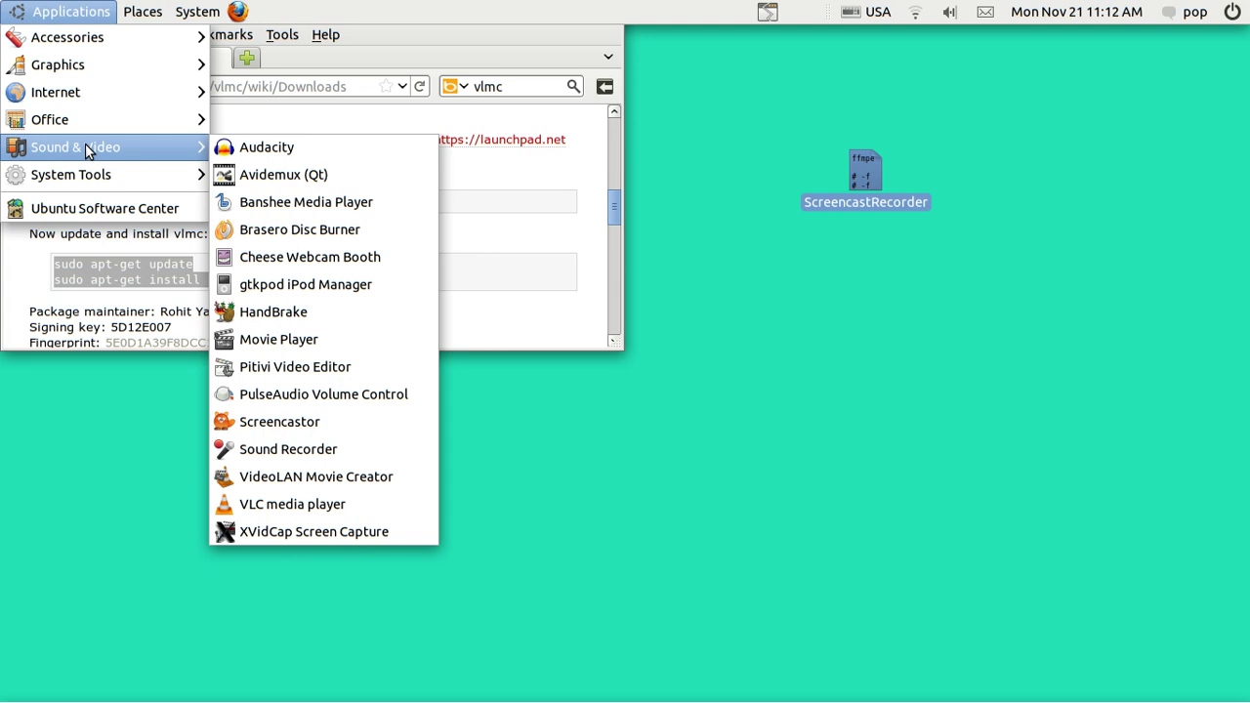
pyautogui.click(84, 146)
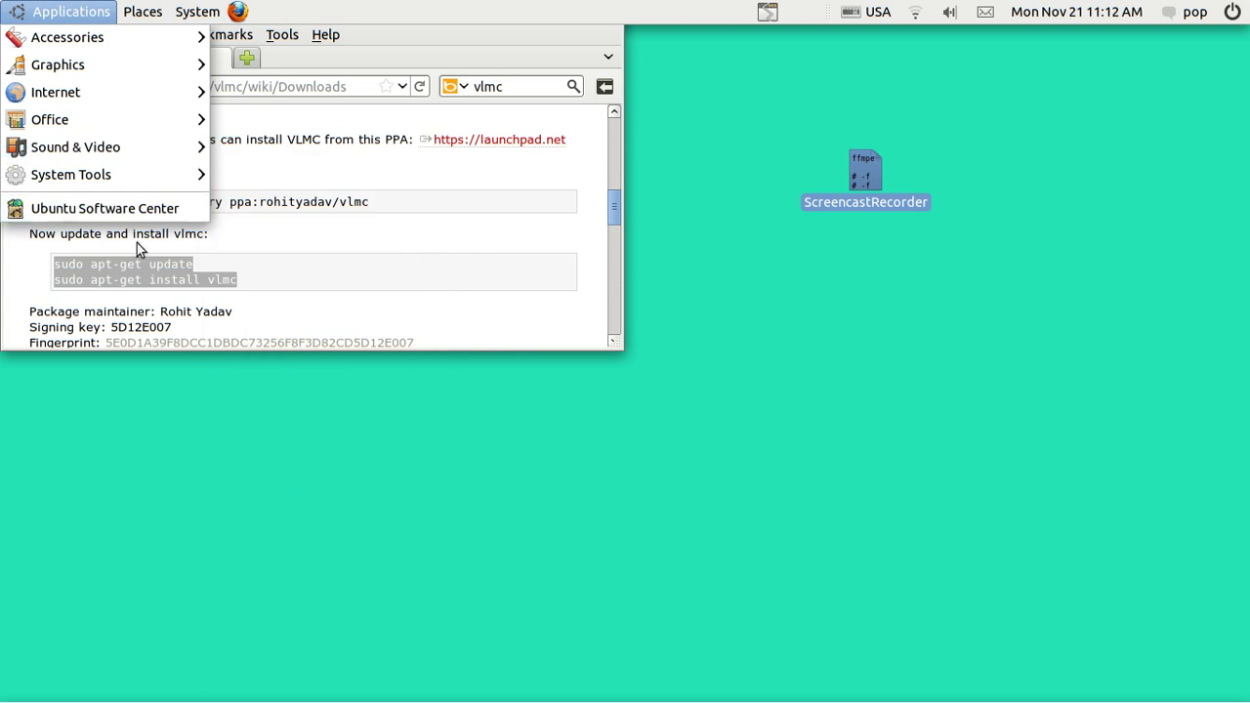
pyautogui.click(130, 296)
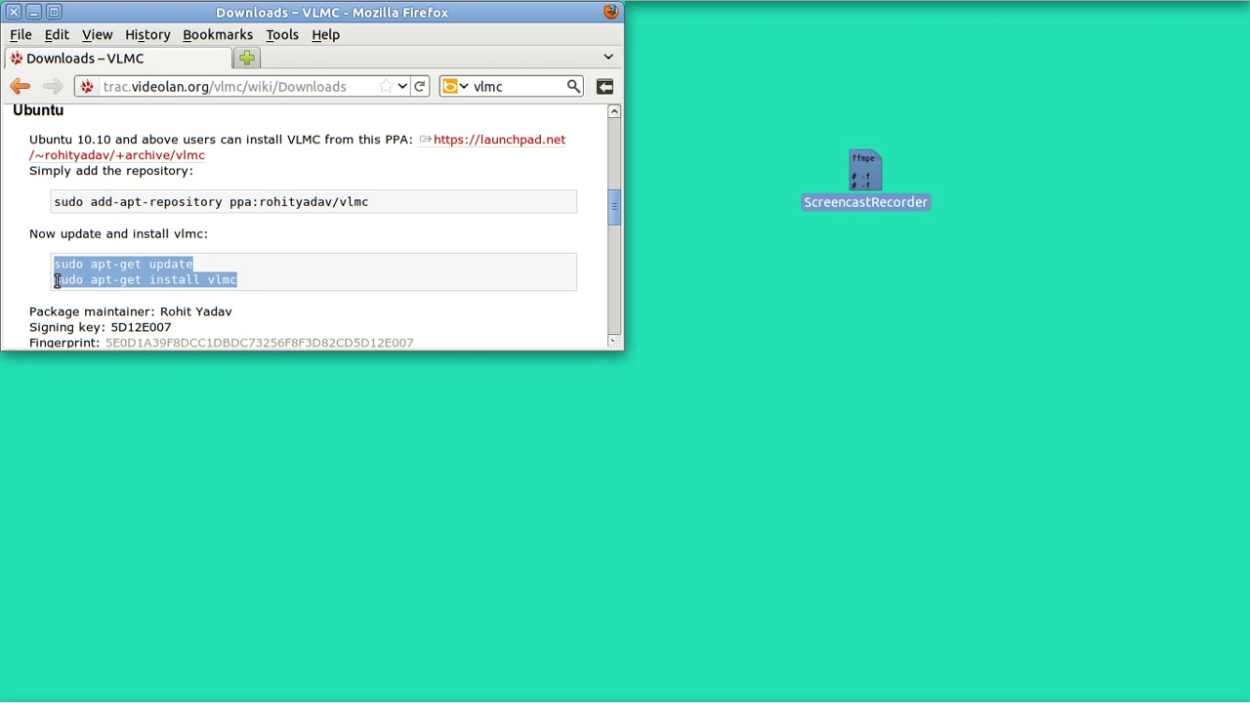
pyautogui.moveTo(56, 280)
pyautogui.mouseDown()
pyautogui.moveTo(105, 290)
pyautogui.moveTo(57, 278)
pyautogui.mouseUp()
# Step: Select only the 'sudo apt-get install vlmc' line on the Downloads page
pyautogui.click(59, 280)
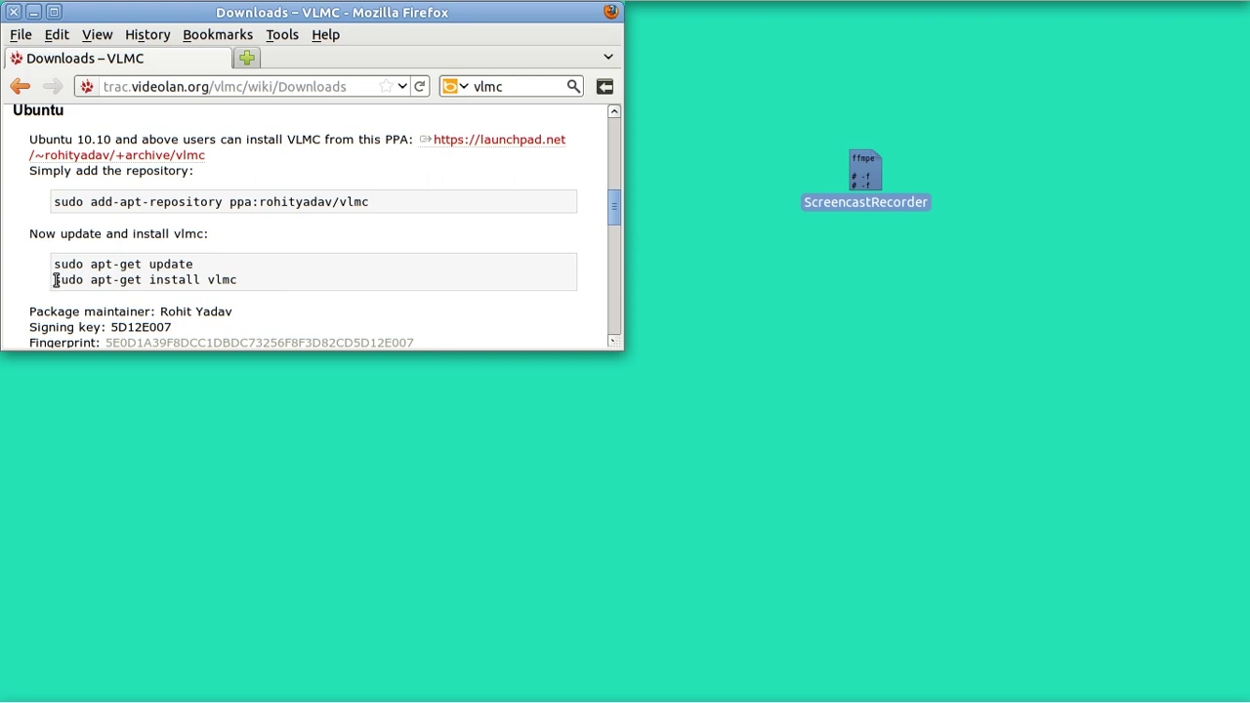
pyautogui.moveTo(56, 281); pyautogui.dragTo(203, 296)
pyautogui.hotkey('ctrl', 'c')
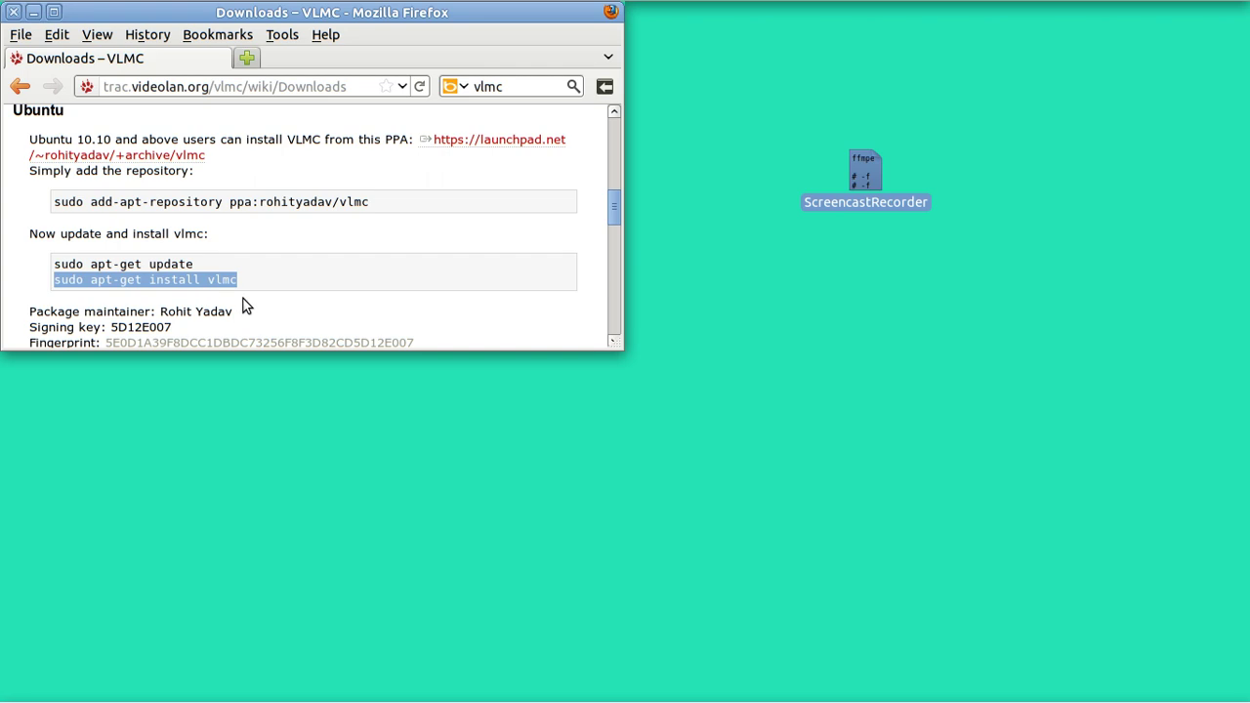
pyautogui.moveTo(471, 697)
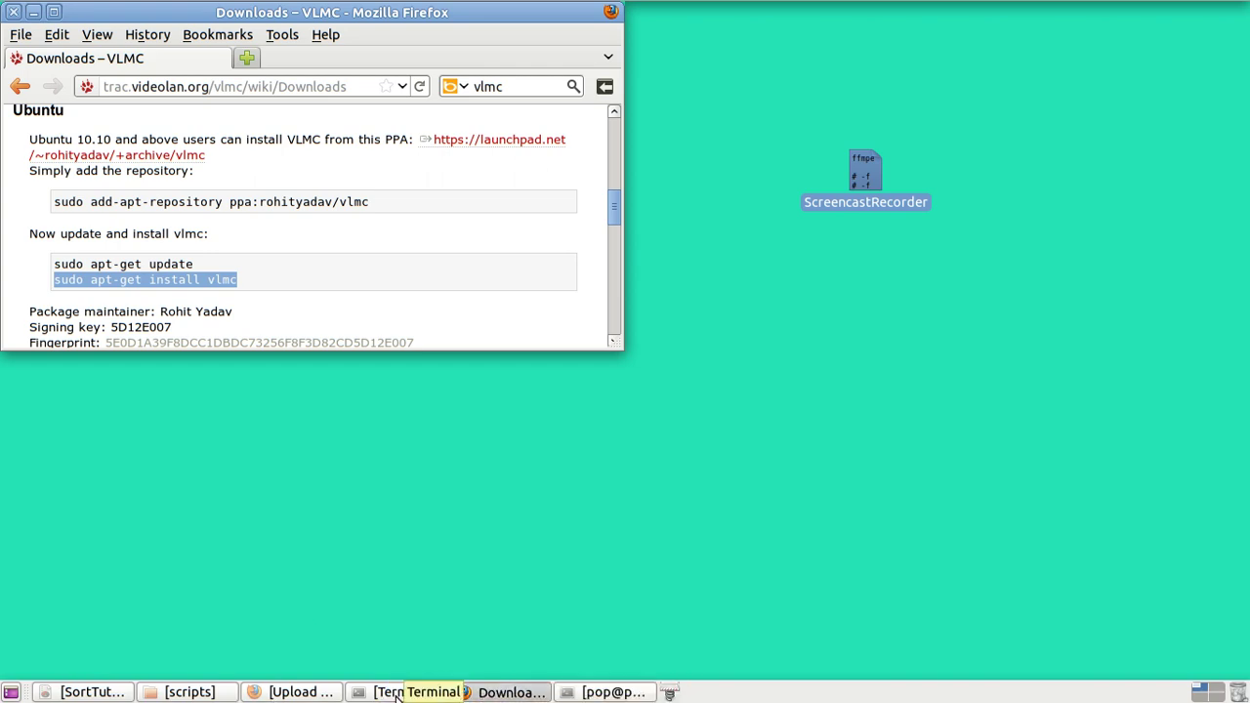
# Step: Run the pasted 'sudo apt-get install vlmc' in a new terminal, entering the sudo password
pyautogui.click(395, 694)
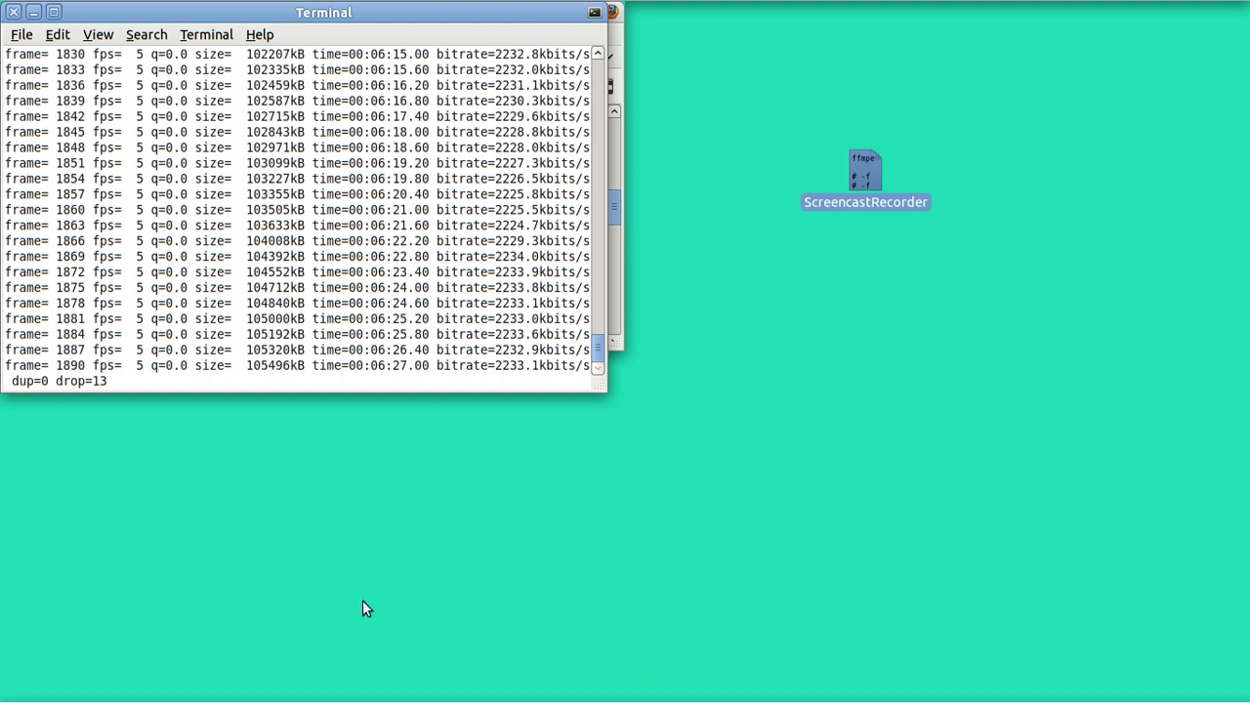
pyautogui.hotkey('ctrl', 'alt', 't')
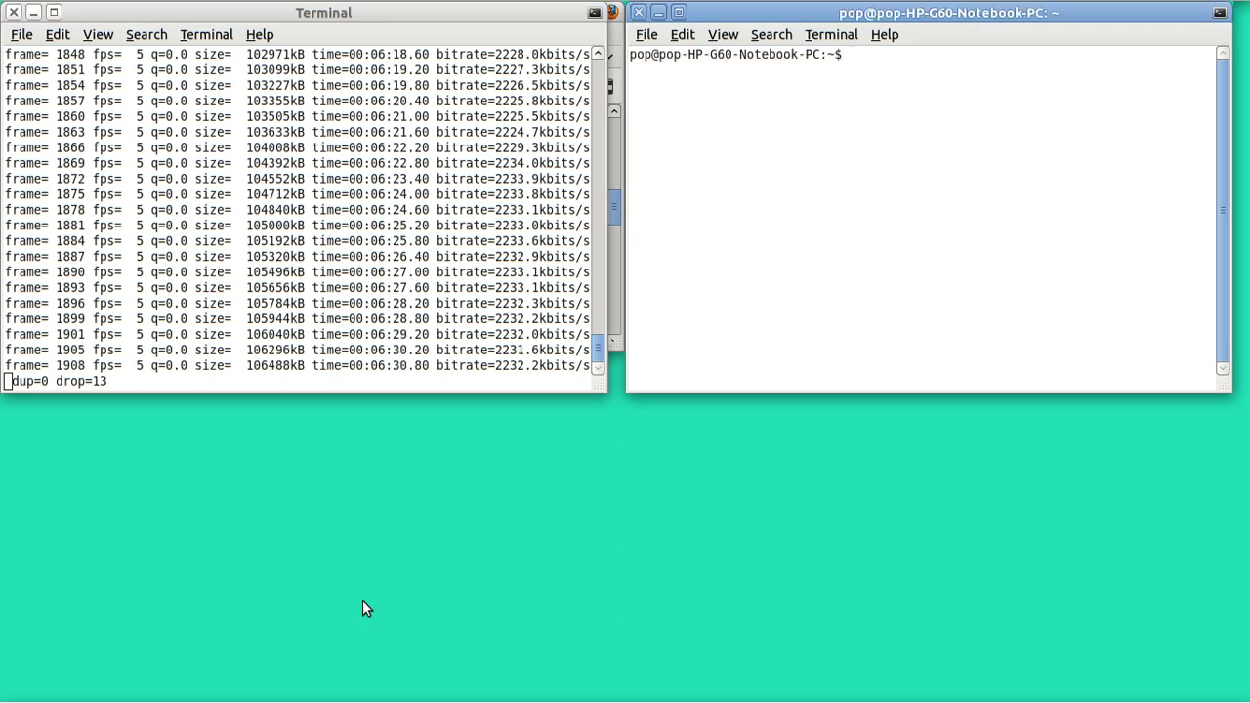
pyautogui.hotkey('ctrl', 'shift', 'v')
pyautogui.press('Return')
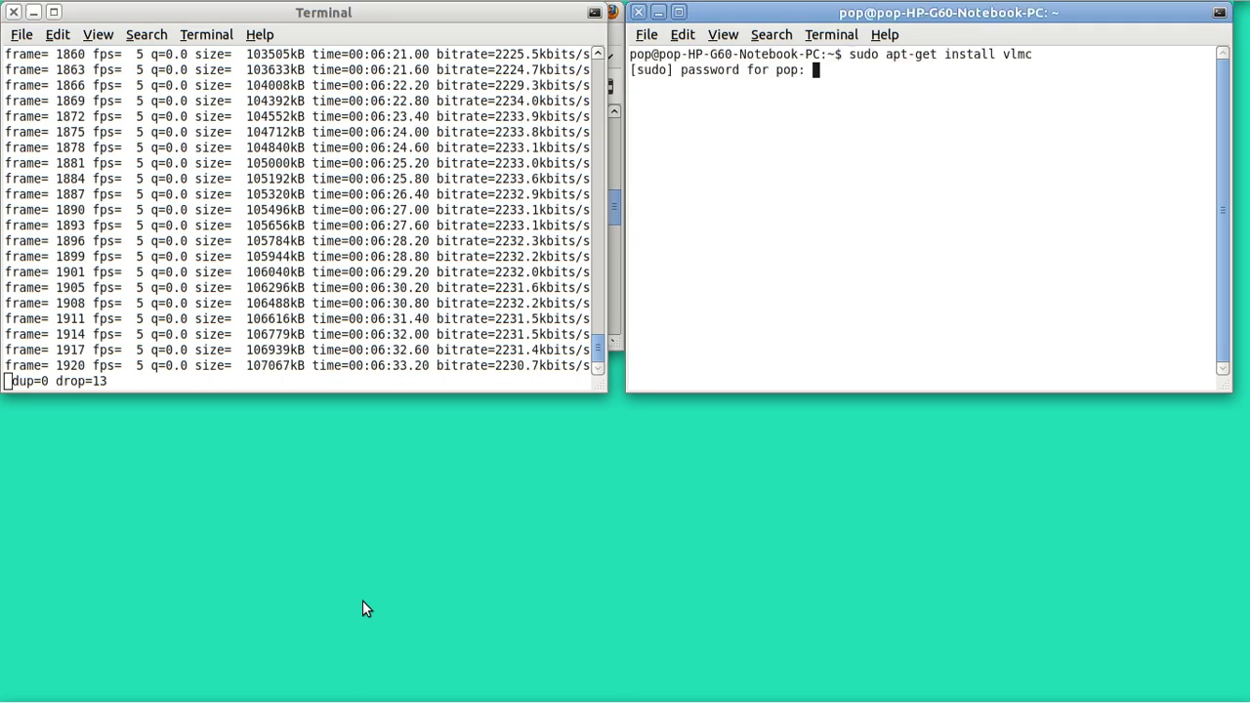
pyautogui.press('Return')
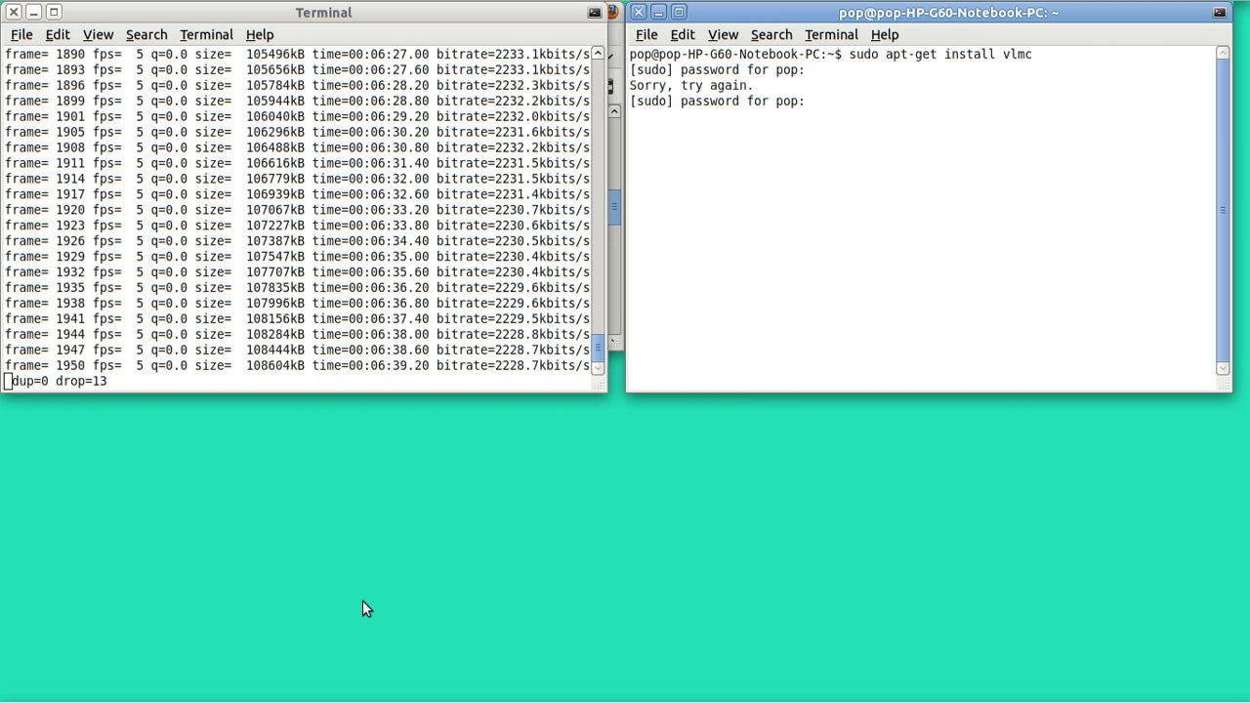
pyautogui.press('Return')
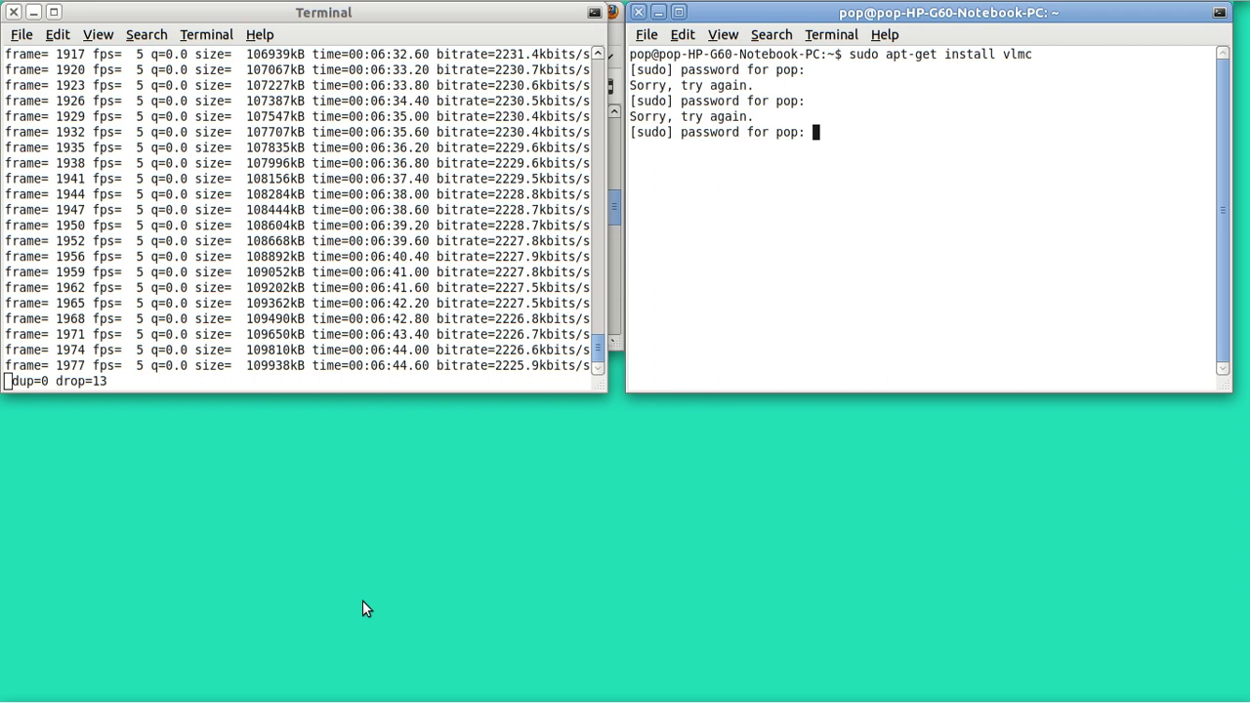
pyautogui.press('Return')
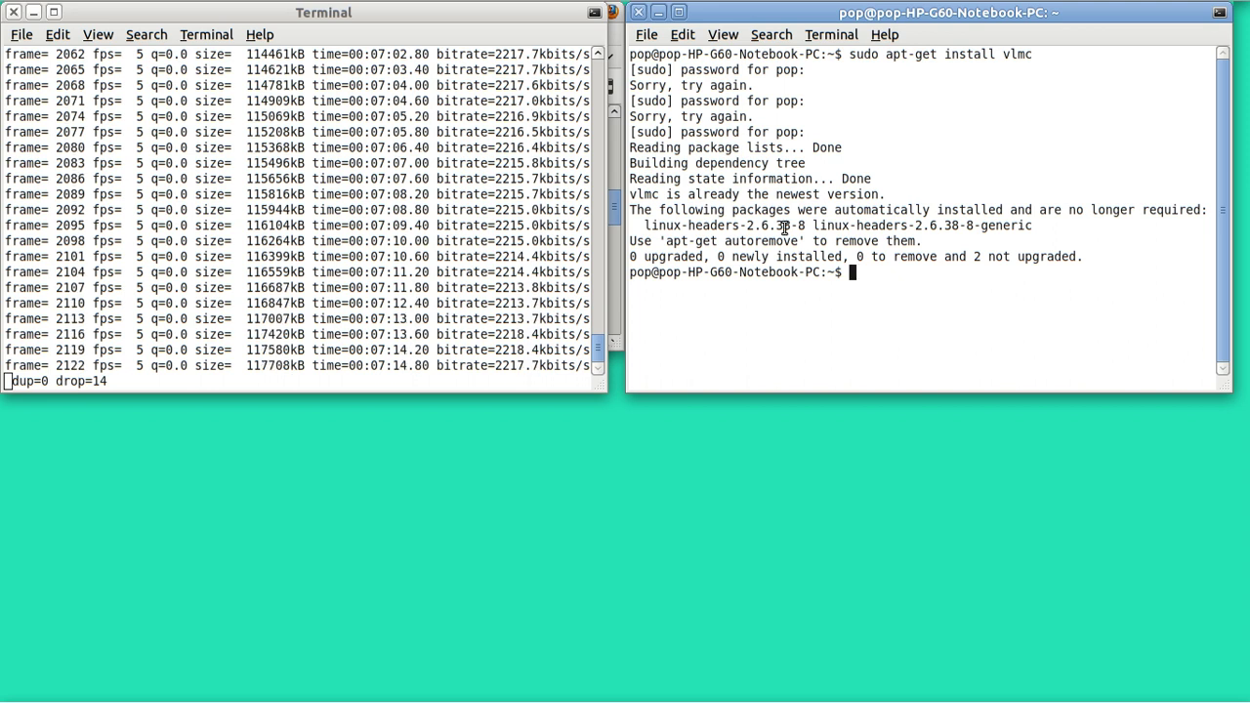
# Step: Close the extra terminal and minimize the recording terminal
pyautogui.click(638, 12)
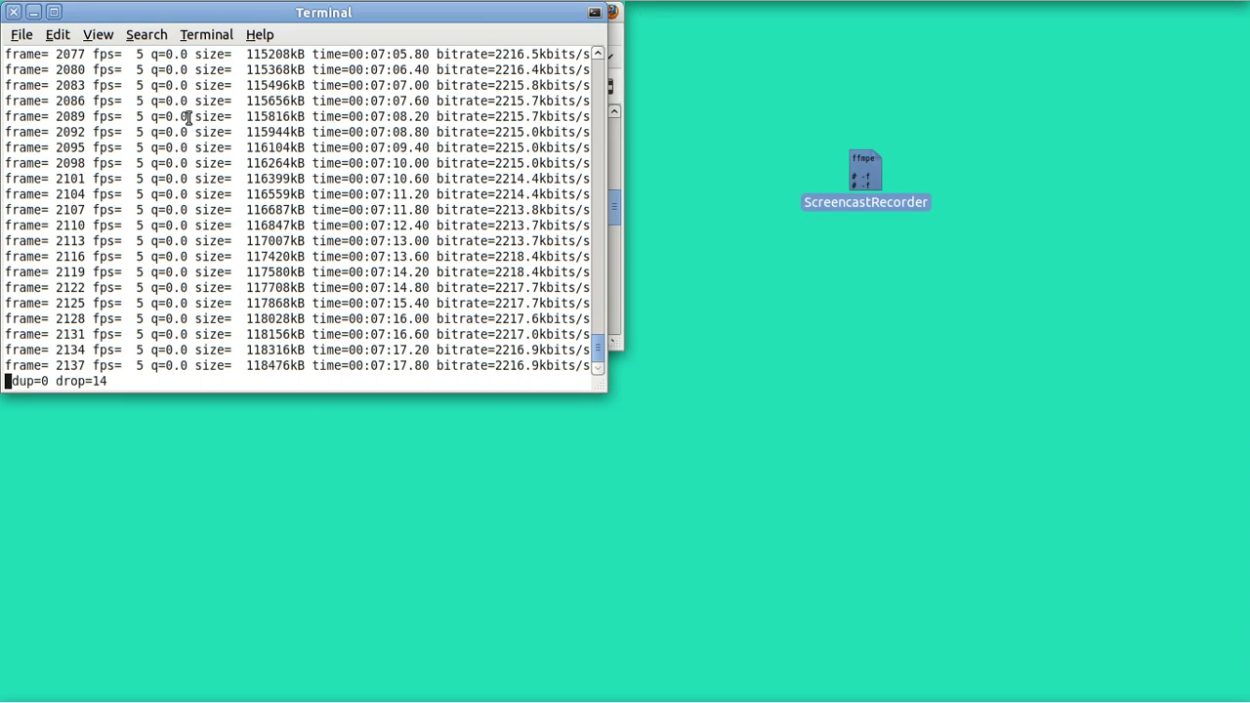
pyautogui.click(33, 12)
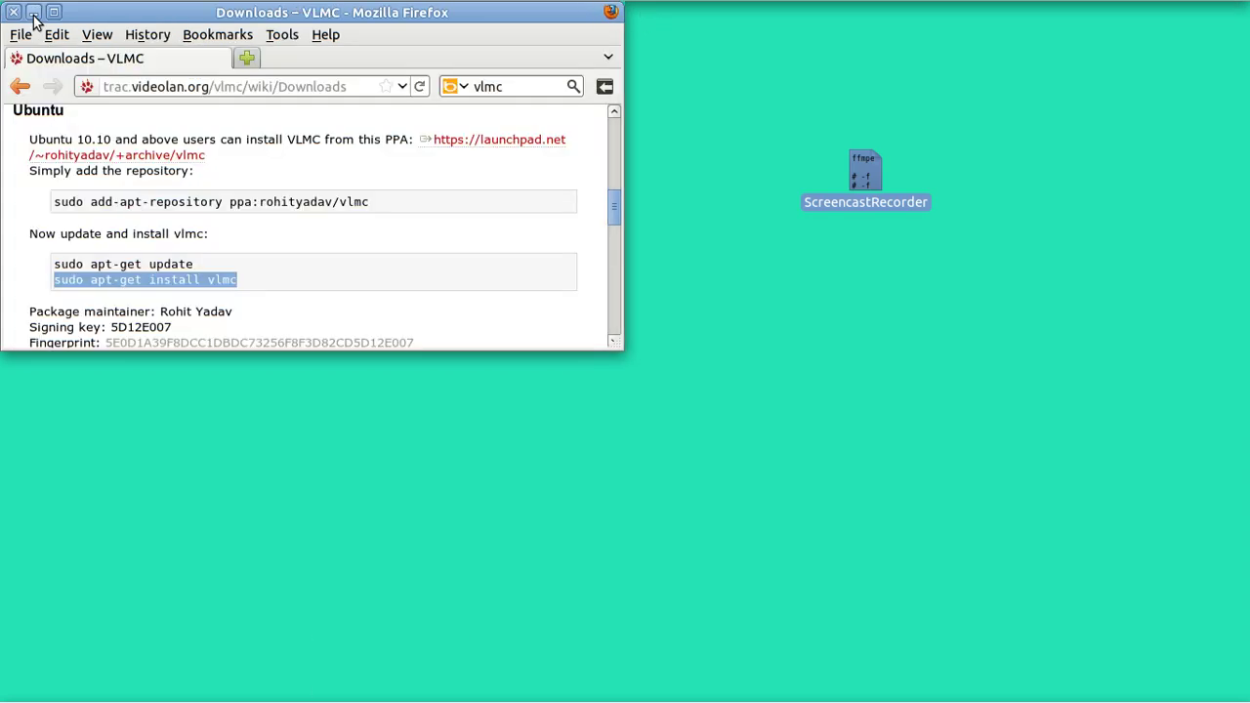
pyautogui.click(60, 14)
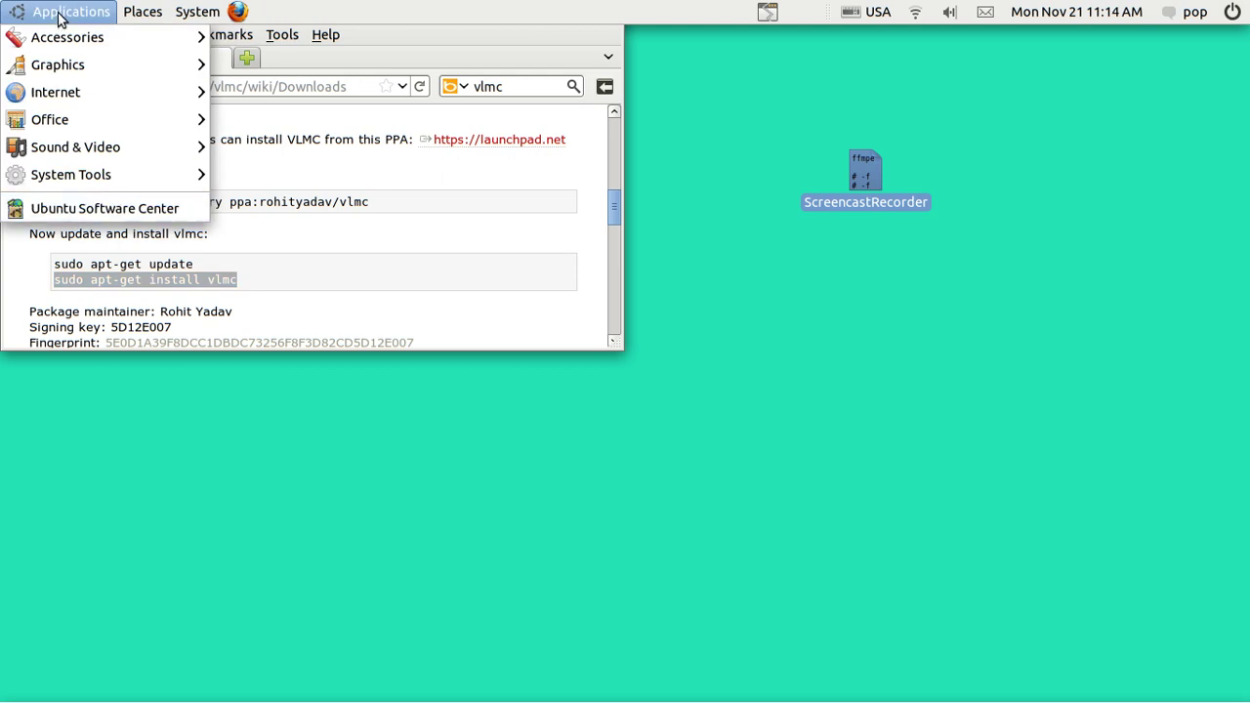
pyautogui.moveTo(111, 146)
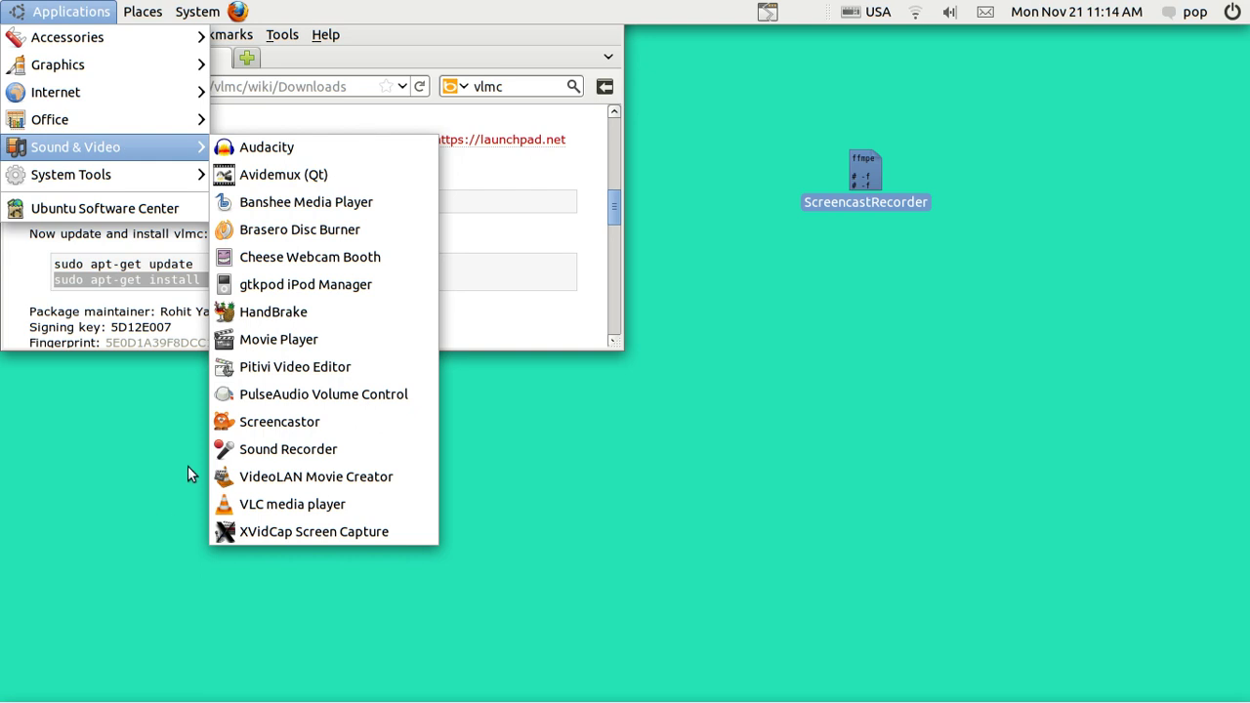
pyautogui.click(163, 510)
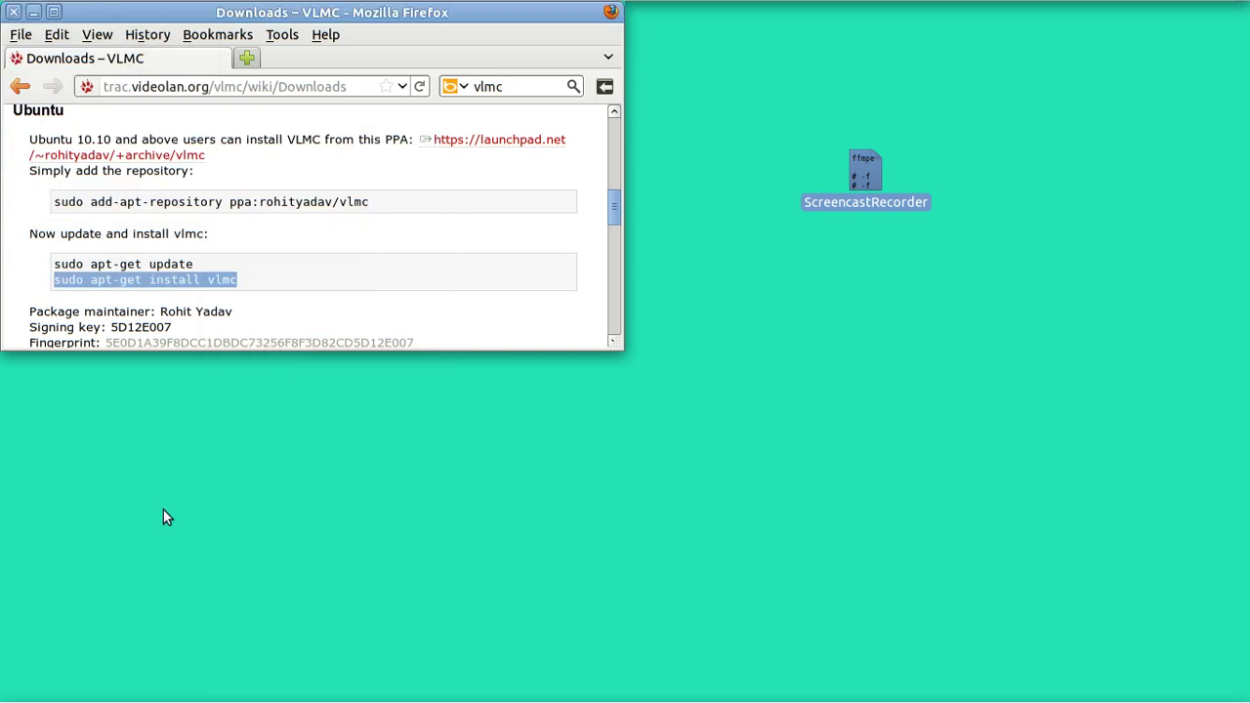
# Step: Launch VLMC by running 'vlmc' in a new terminal
pyautogui.hotkey('ctrl', 'alt', 't')
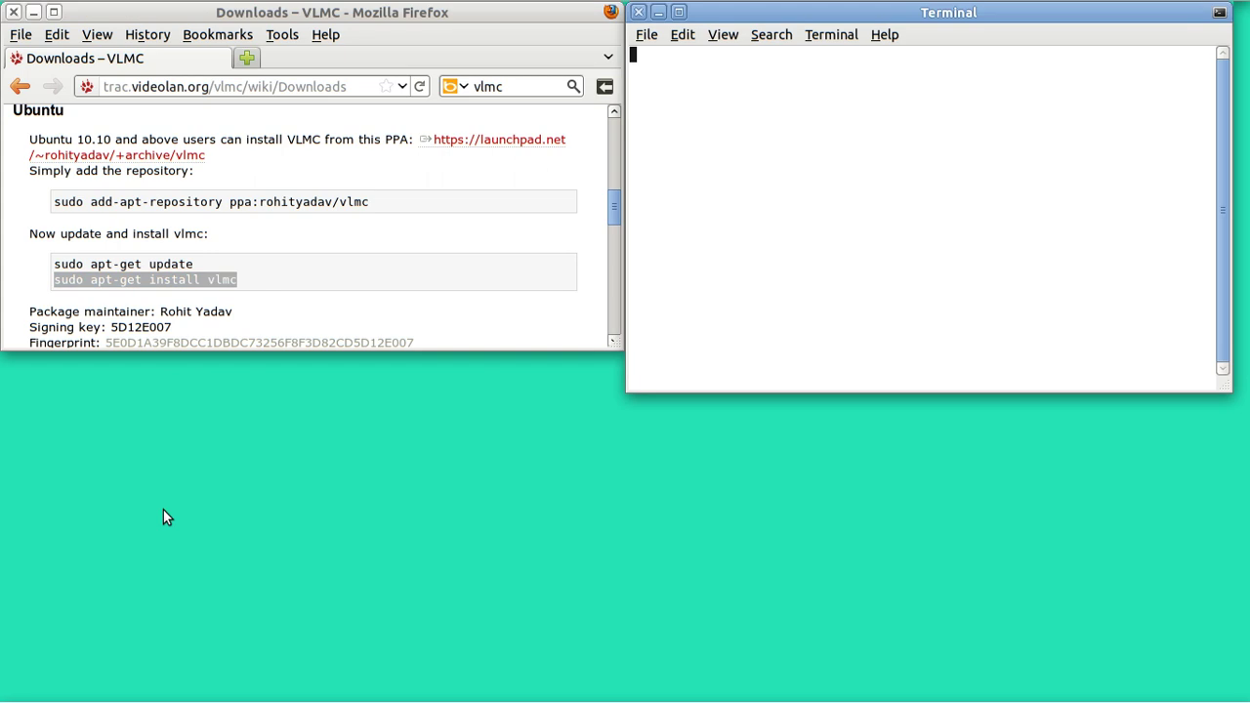
pyautogui.write('vlmc')
pyautogui.press('Return')
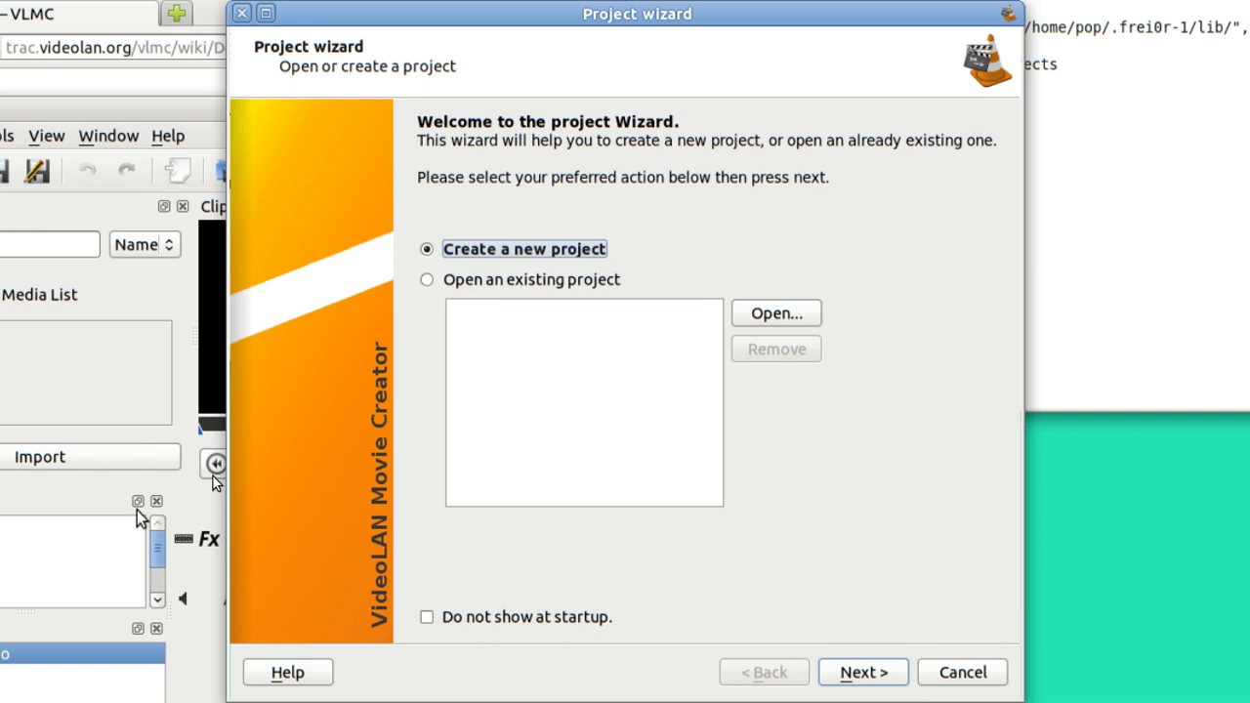
# Step: Look in the Videos folder for an existing VLMC project file, then cancel back to the welcome page
pyautogui.click(783, 314)
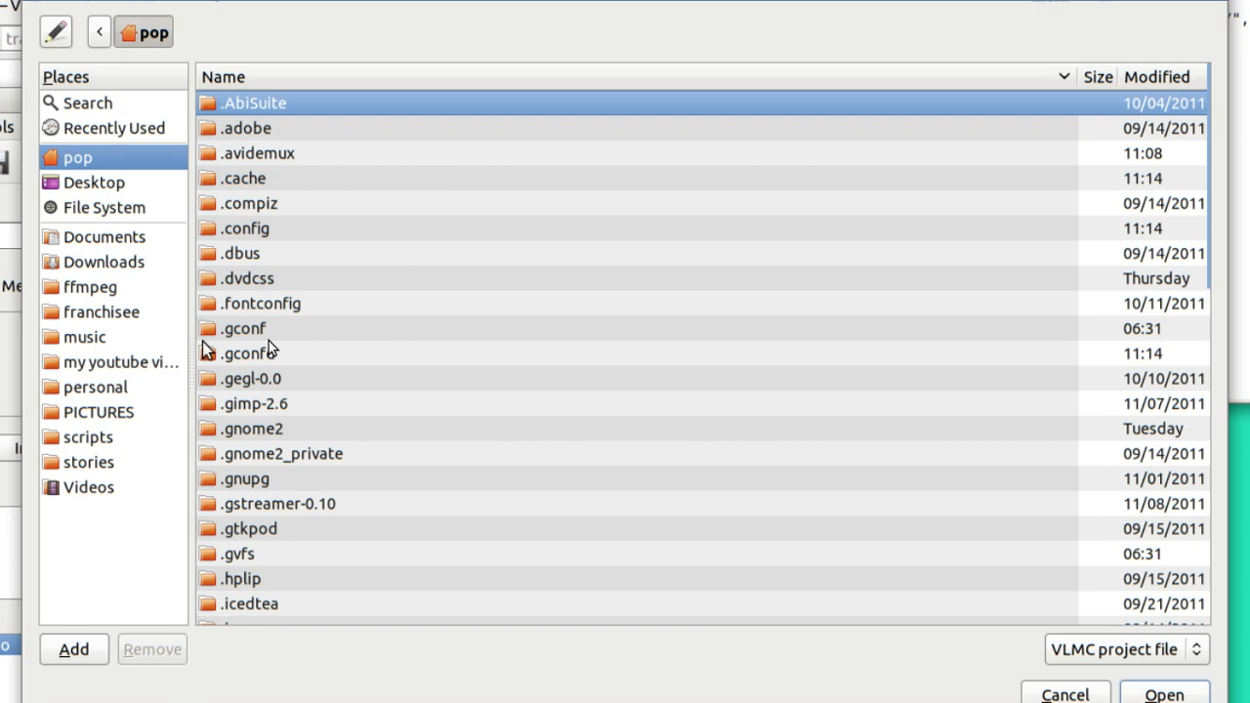
pyautogui.click(86, 486)
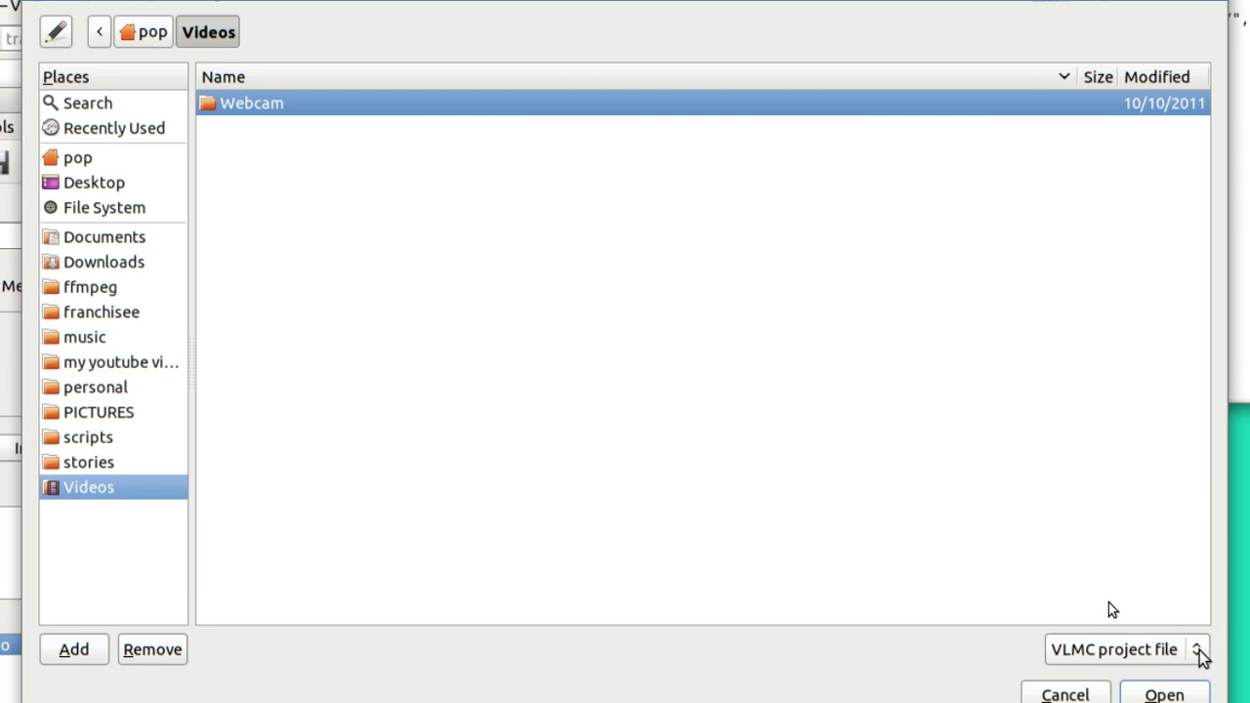
pyautogui.click(1197, 651)
pyautogui.click(1201, 652)
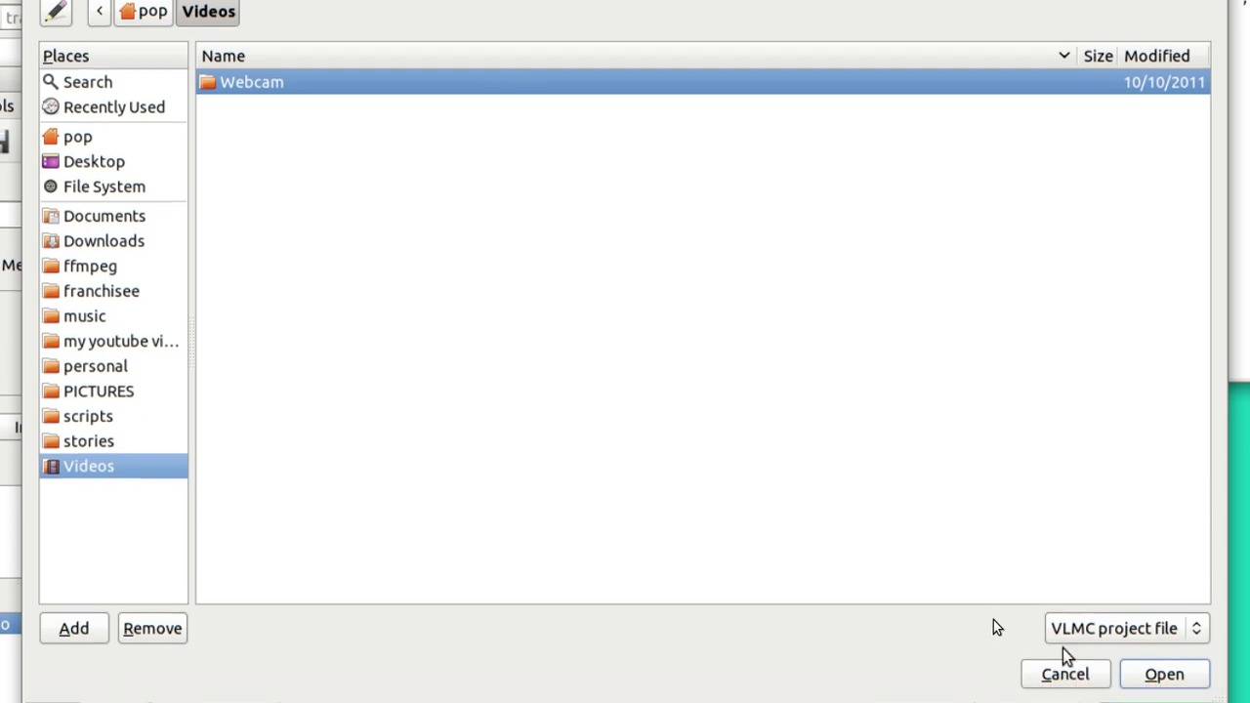
pyautogui.click(1060, 672)
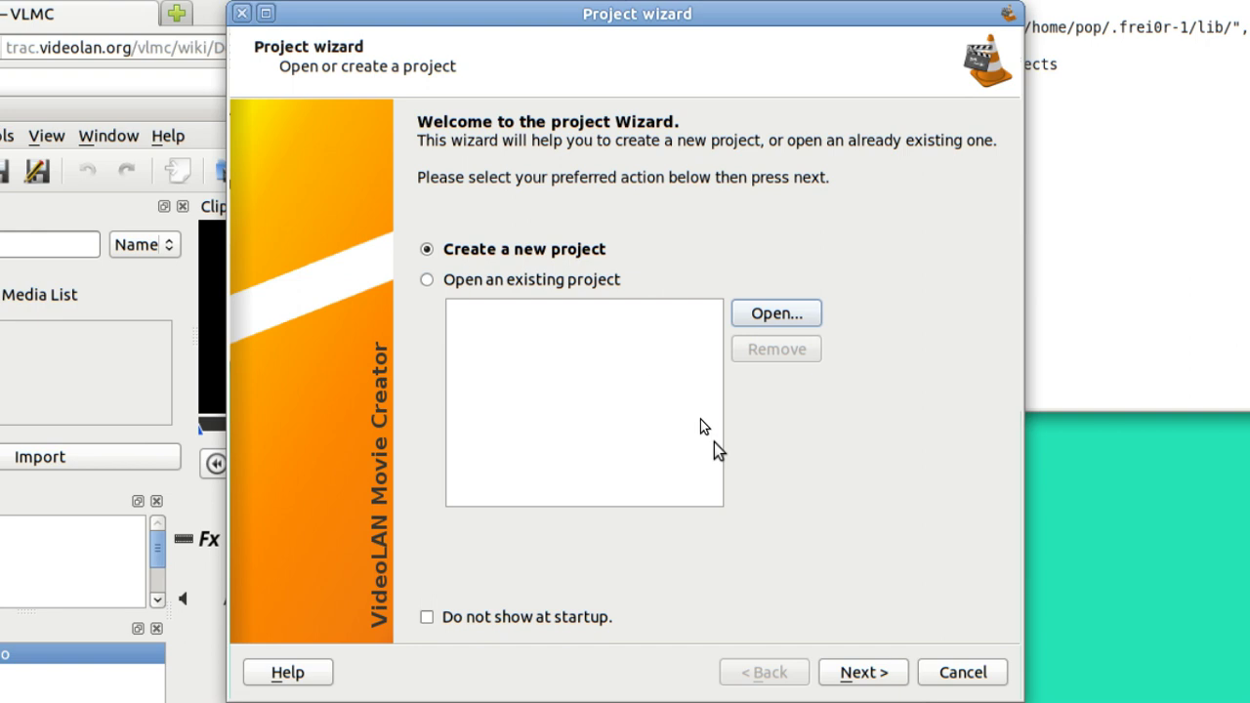
# Step: Name the project 'test', set Desktop as its workspace, keep 480x300 at 30 fps, and finish
pyautogui.click(861, 674)
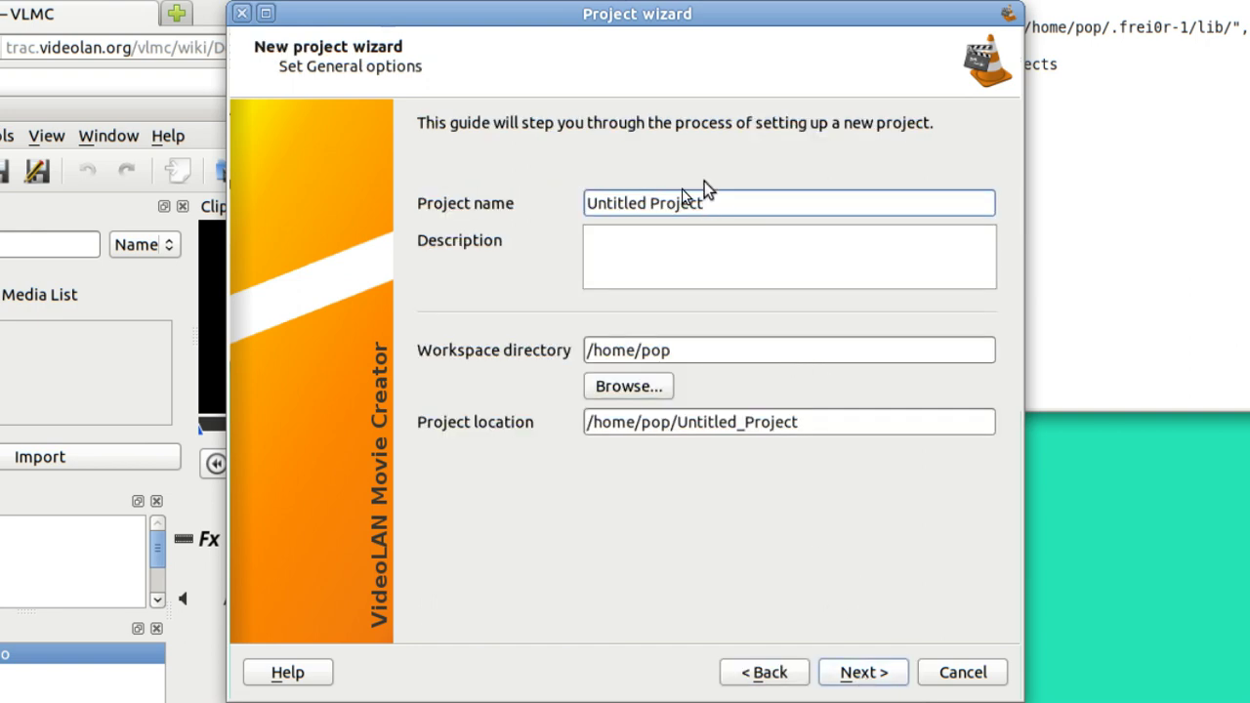
pyautogui.press('BackSpace')
pyautogui.press('BackSpace')
pyautogui.press('BackSpace')
pyautogui.press('BackSpace')
pyautogui.press('BackSpace')
pyautogui.press('BackSpace')
pyautogui.press('BackSpace')
pyautogui.press('BackSpace')
pyautogui.press('BackSpace')
pyautogui.press('BackSpace')
pyautogui.press('BackSpace')
pyautogui.press('BackSpace')
pyautogui.press('BackSpace')
pyautogui.press('BackSpace')
pyautogui.press('BackSpace')
pyautogui.press('BackSpace')
pyautogui.write('test')
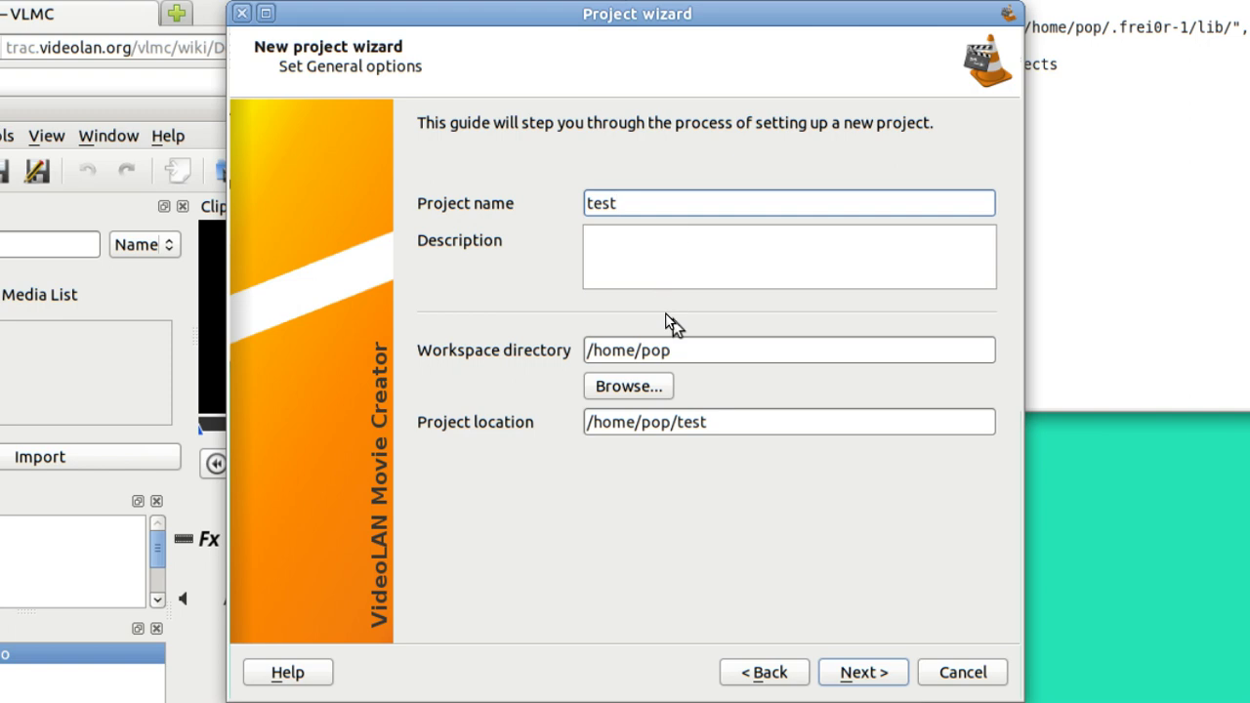
pyautogui.click(631, 389)
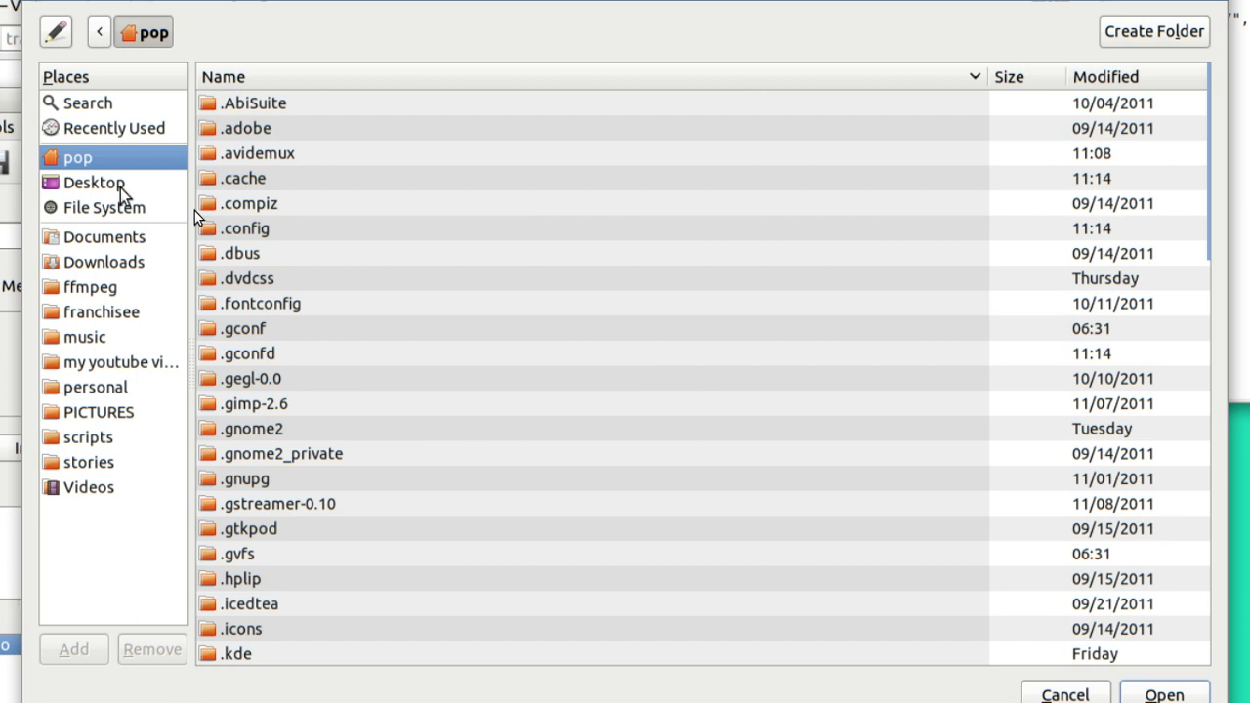
pyautogui.click(111, 184)
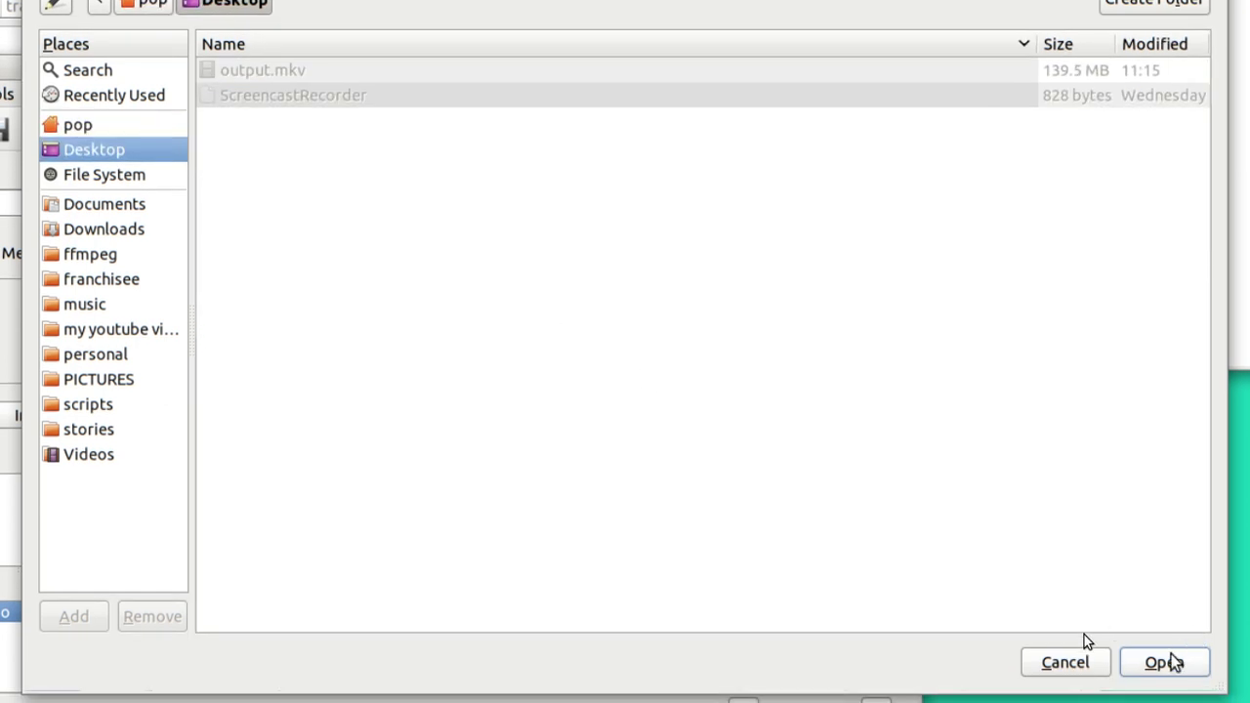
pyautogui.click(1164, 663)
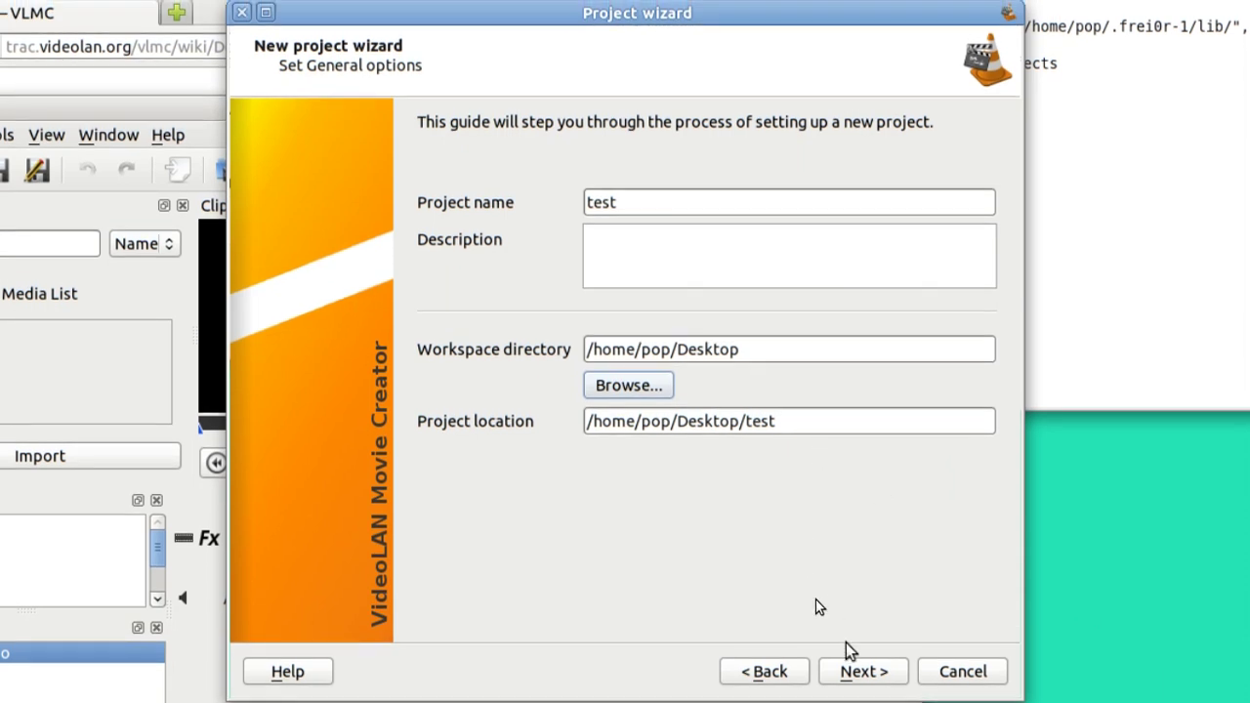
pyautogui.click(859, 672)
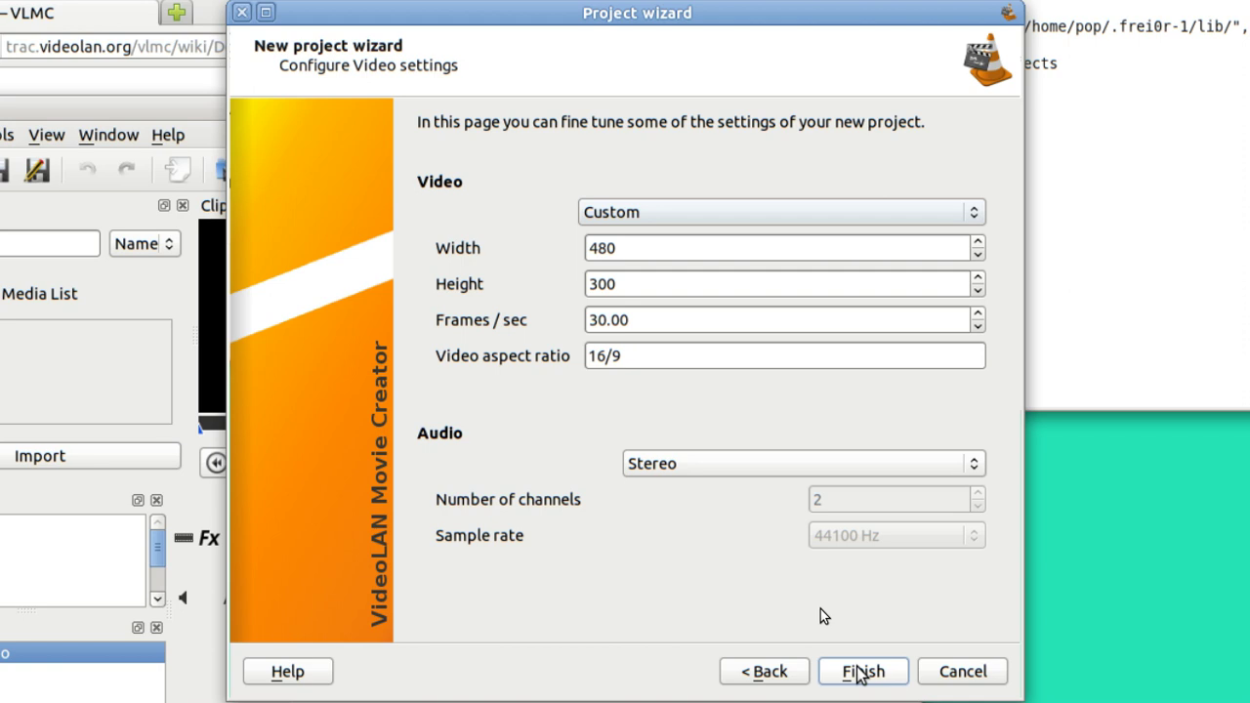
pyautogui.click(860, 672)
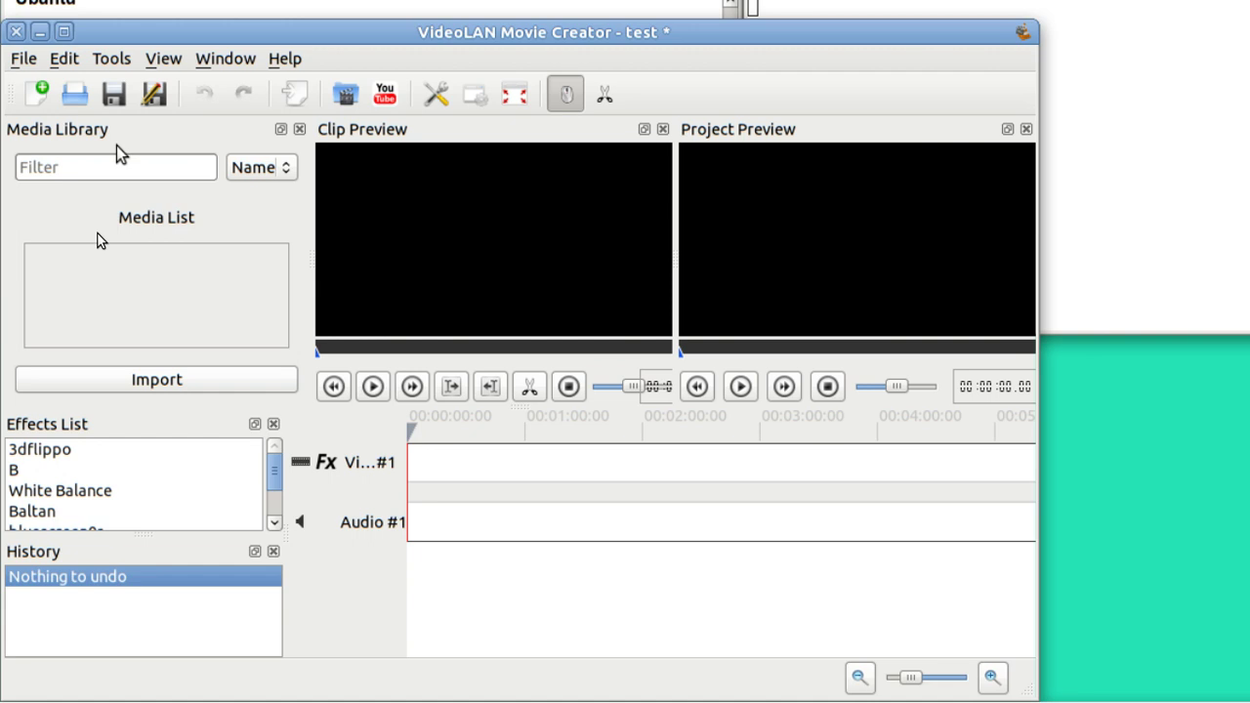
pyautogui.click(61, 59)
pyautogui.moveTo(15, 61)
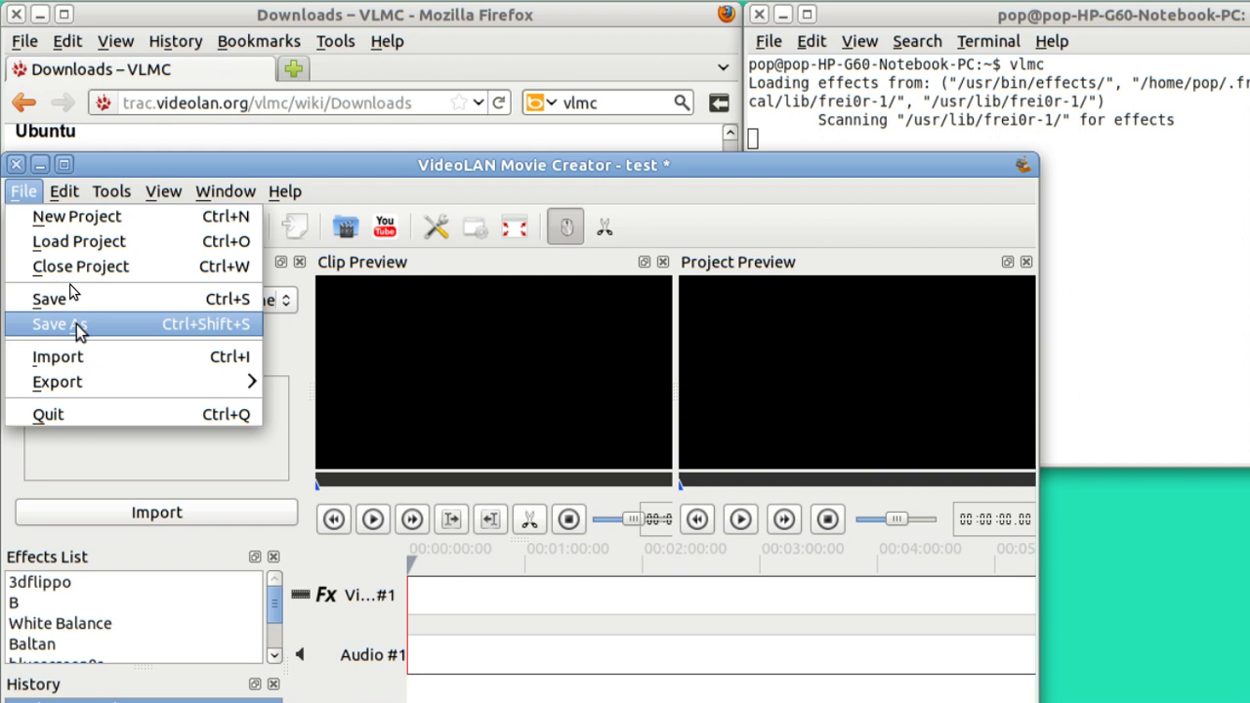
pyautogui.click(93, 356)
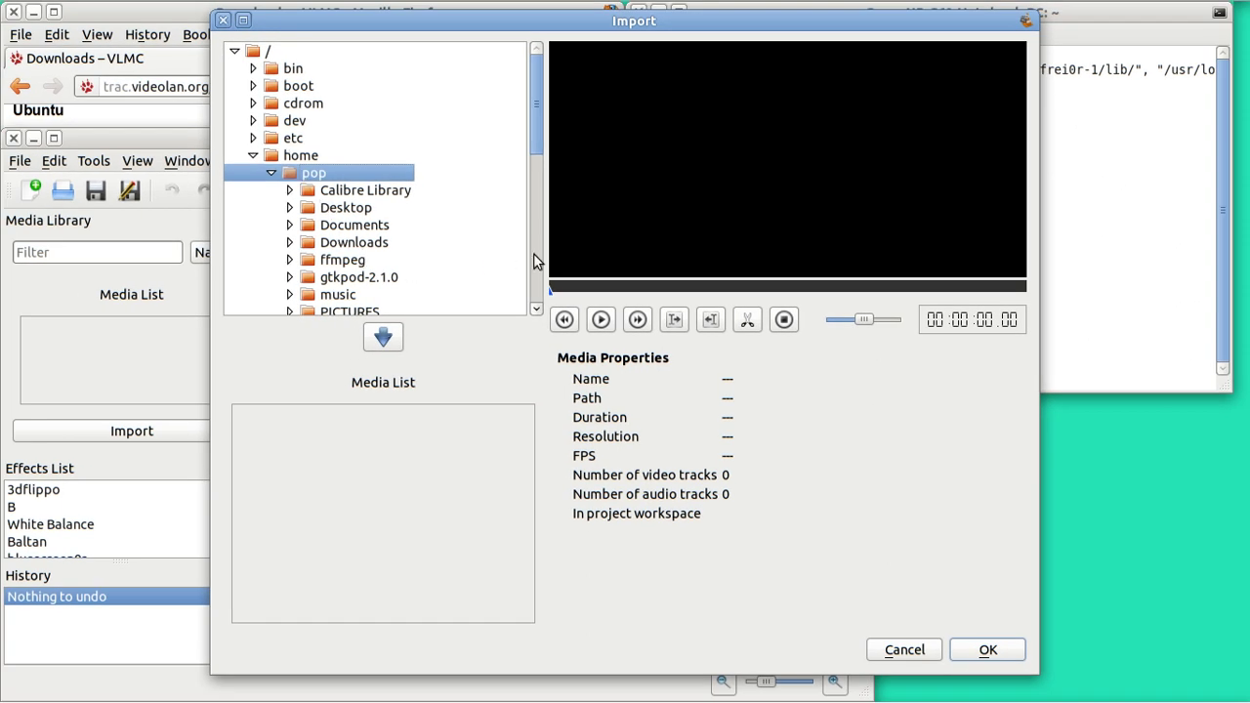
pyautogui.click(537, 254)
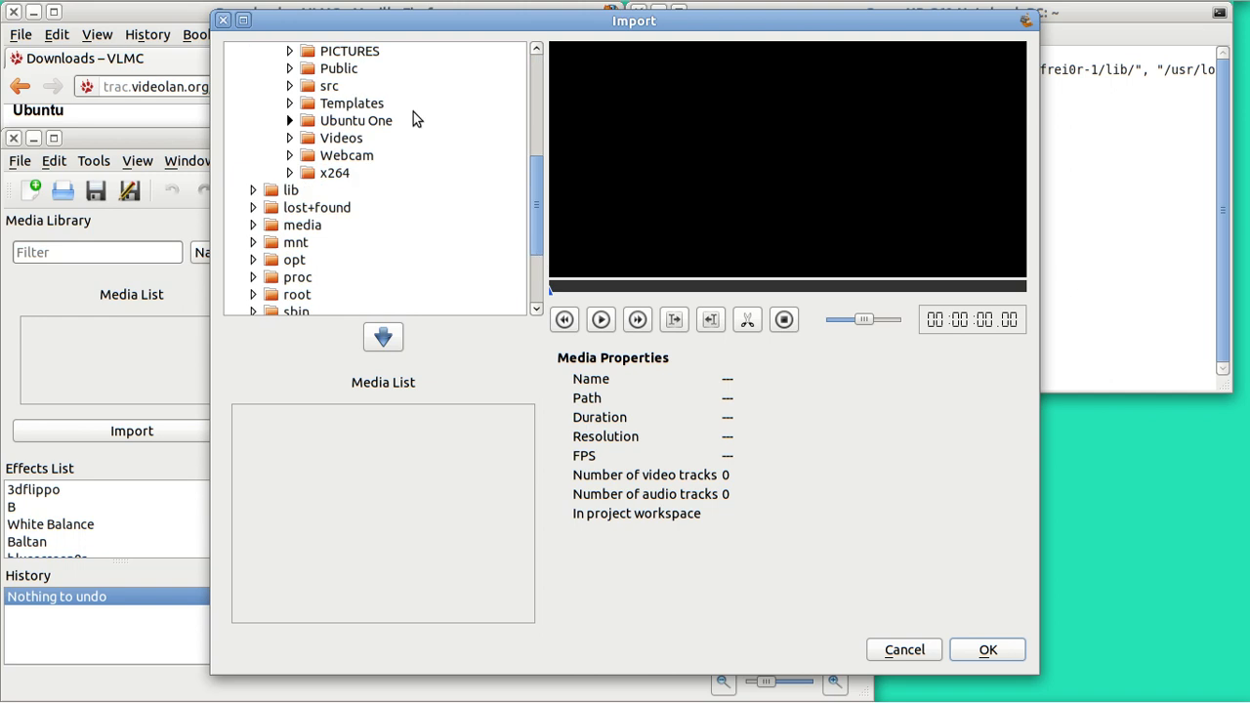
pyautogui.click(542, 88)
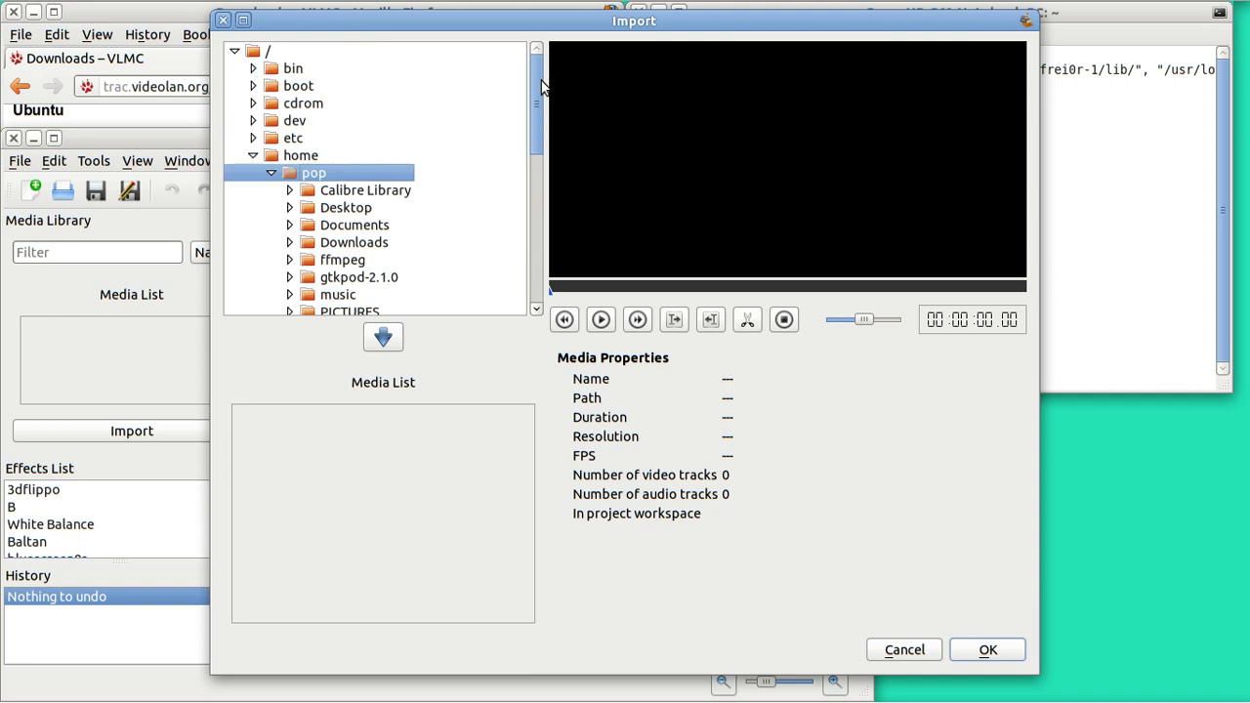
pyautogui.doubleClick(348, 227)
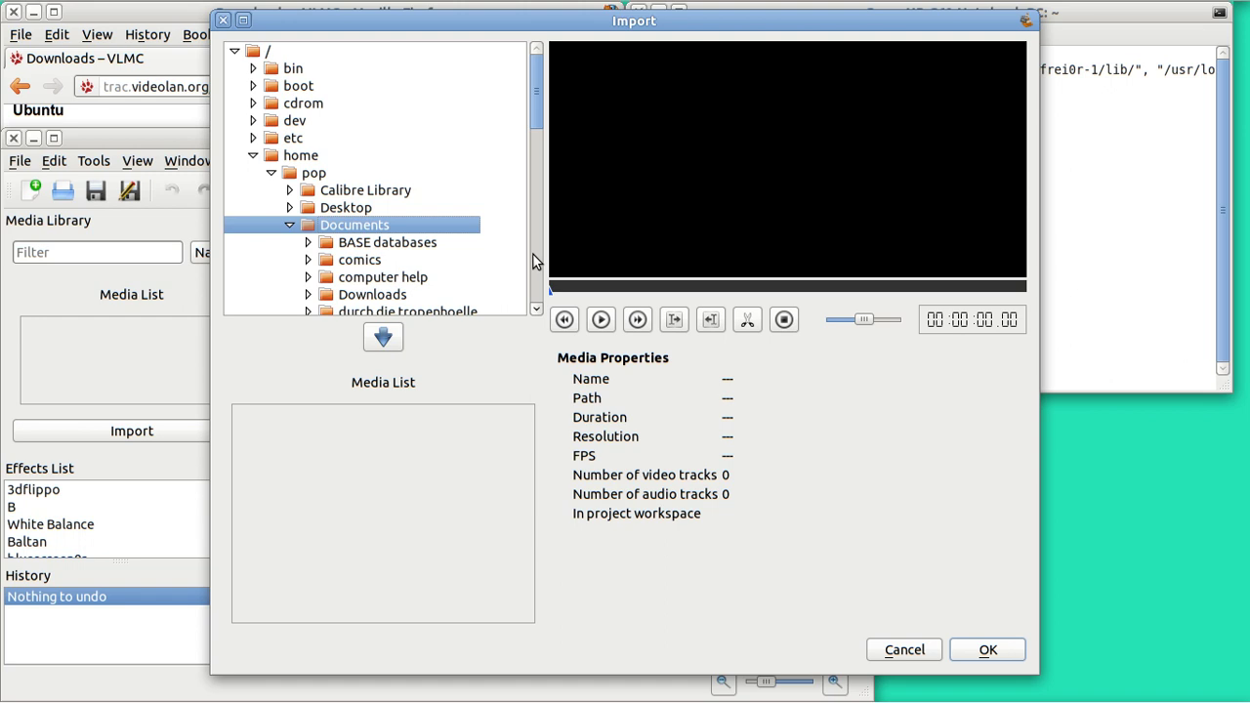
pyautogui.click(535, 262)
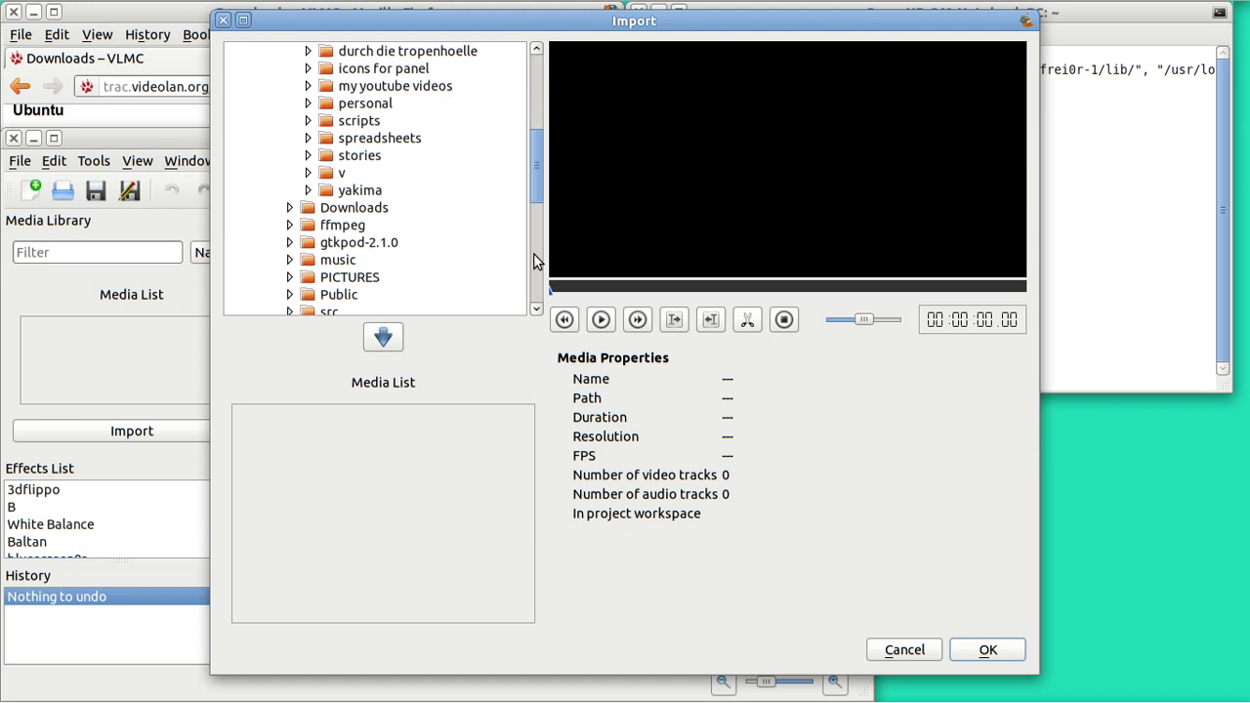
pyautogui.doubleClick(391, 90)
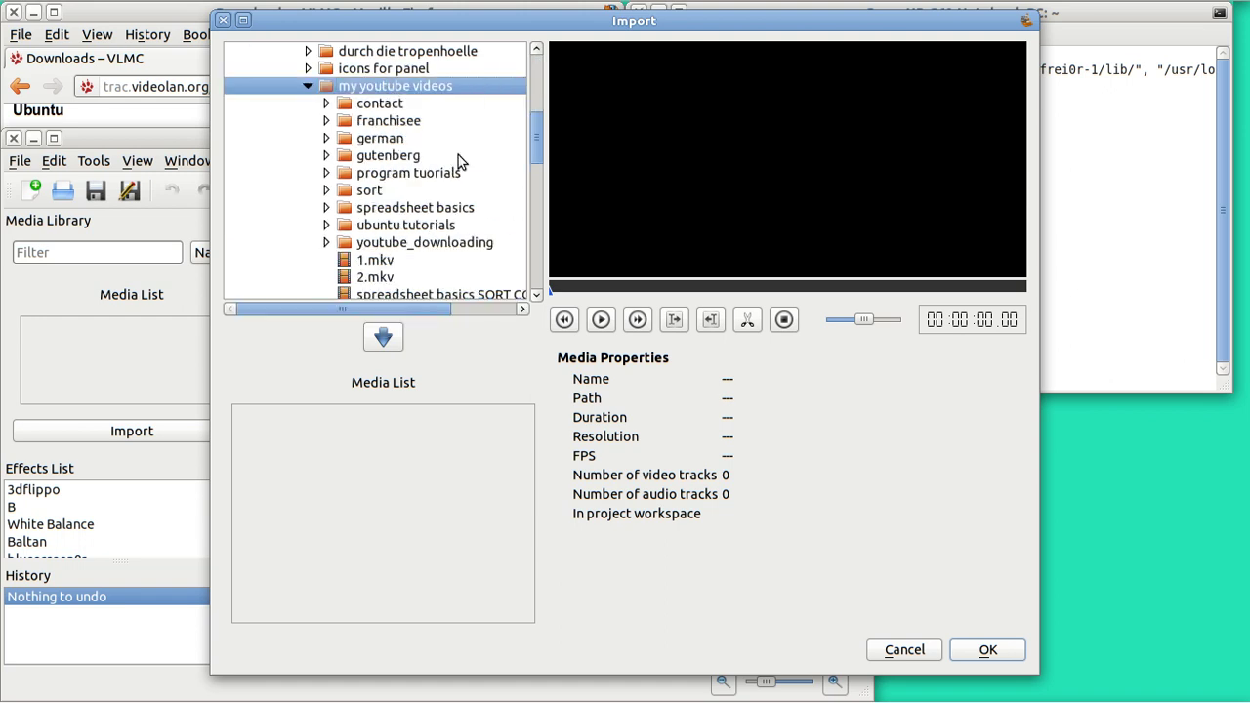
pyautogui.click(377, 260)
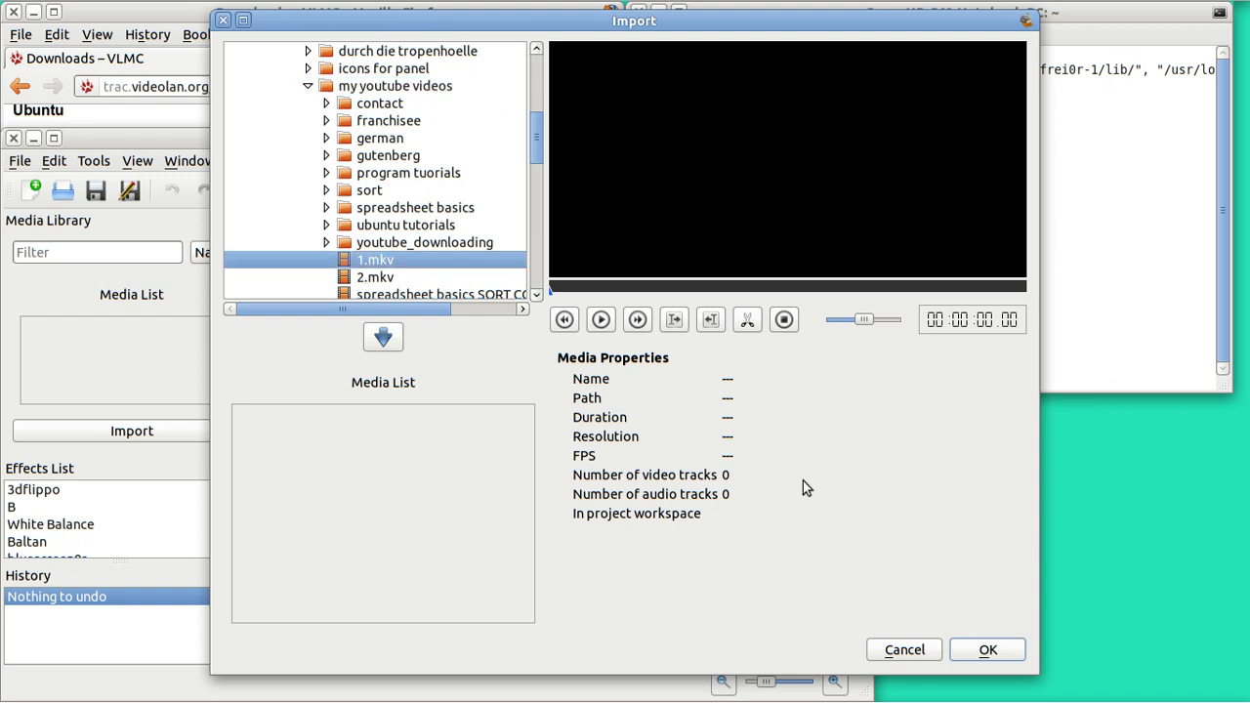
pyautogui.click(987, 650)
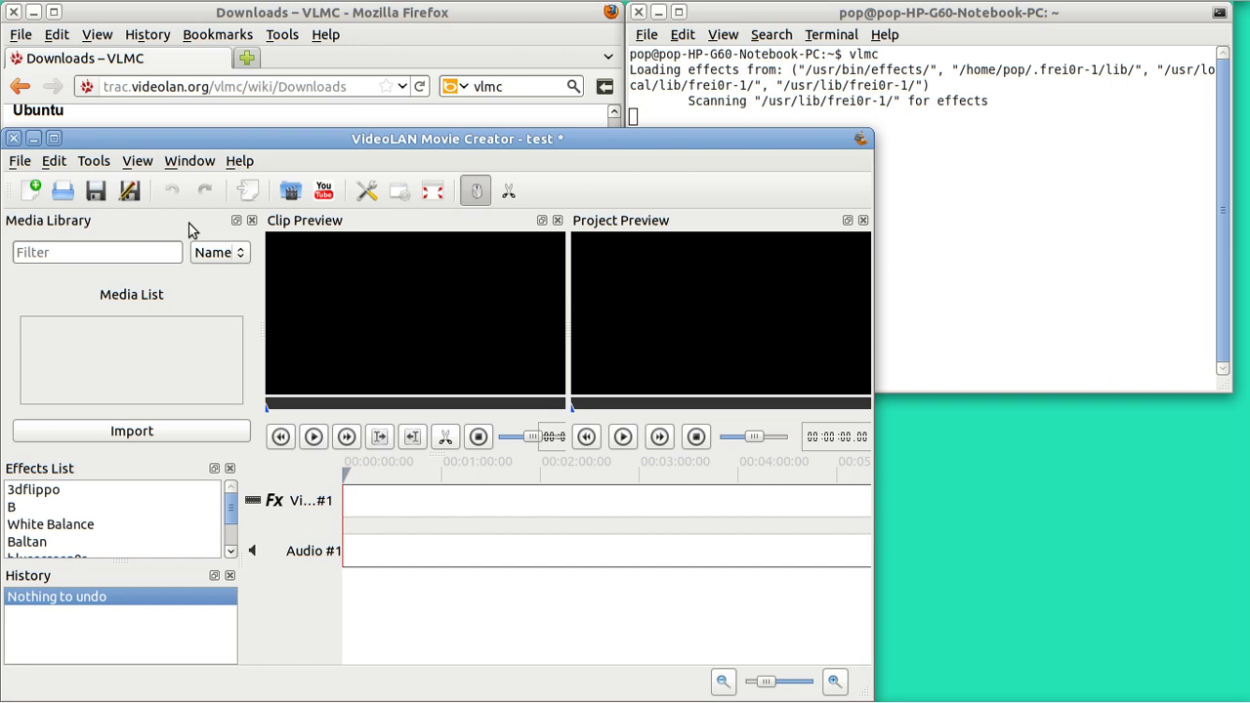
# Step: Open the File > Import window and navigate into the my youtube videos folder
pyautogui.click(18, 162)
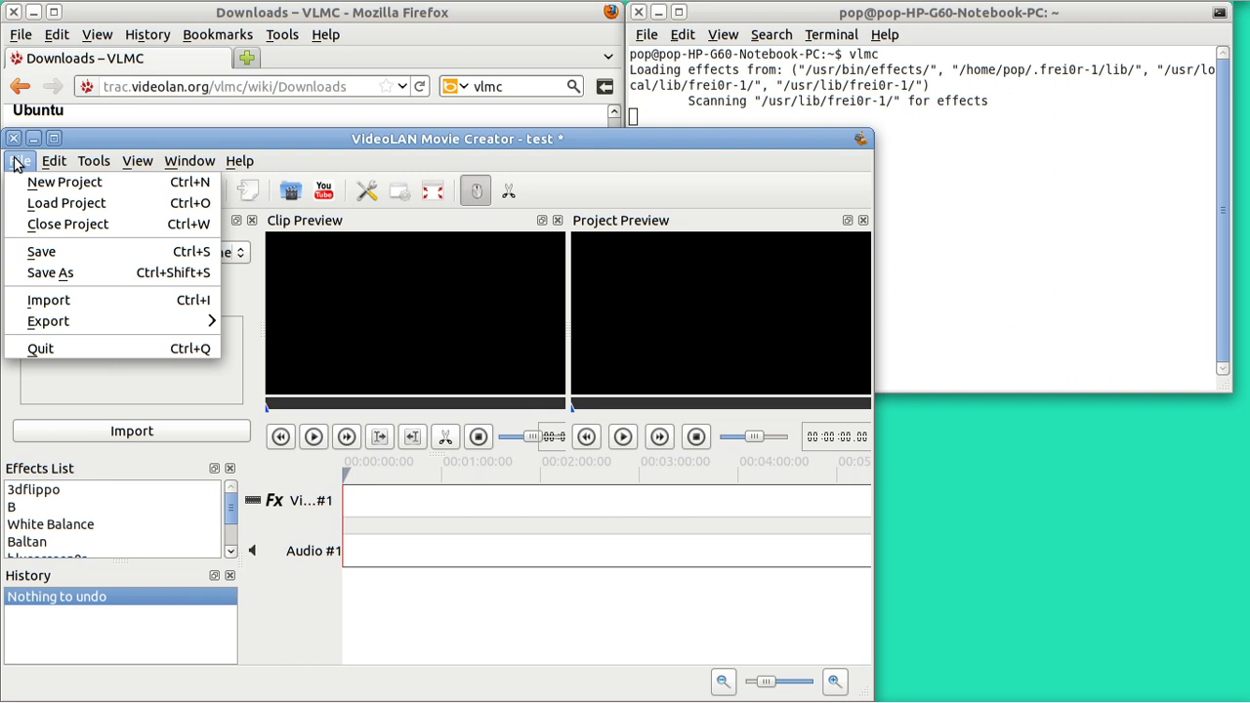
pyautogui.click(82, 300)
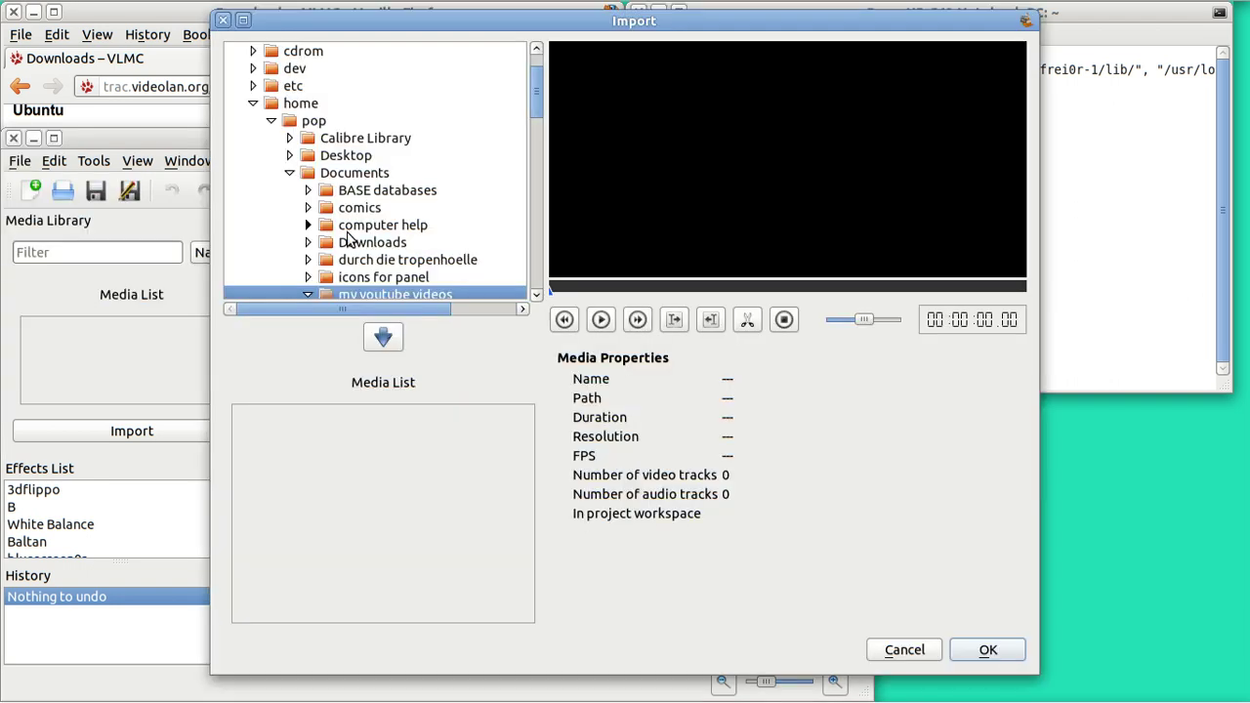
pyautogui.click(536, 294)
pyautogui.click(536, 295)
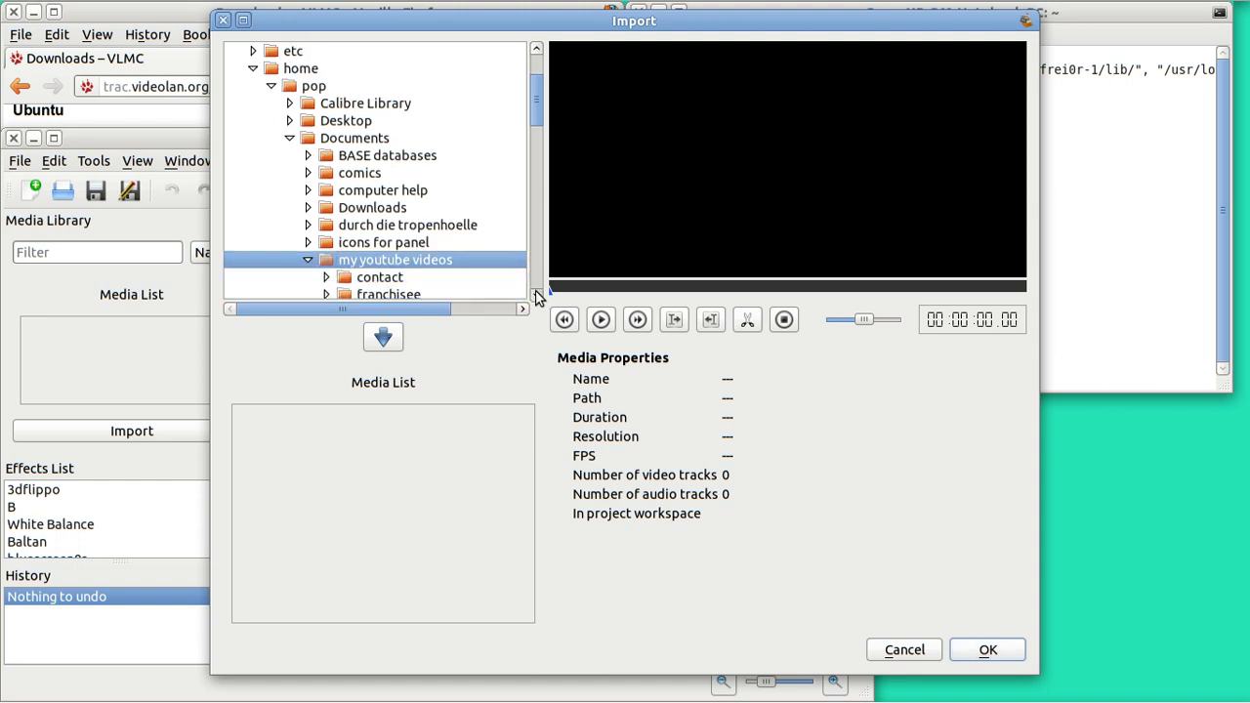
pyautogui.click(536, 295)
pyautogui.click(536, 295)
pyautogui.scroll(-8, 535, 290)
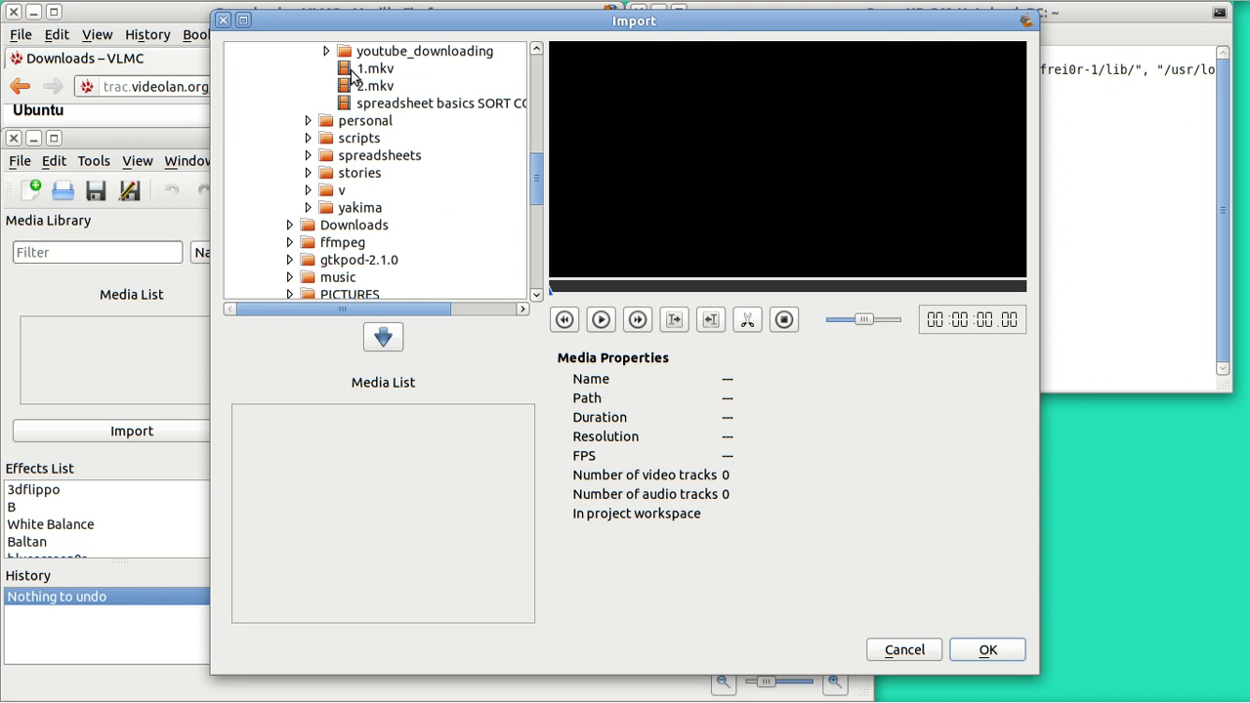
# Step: Add 1.mkv and 2.mkv to the import list and import both into the Media Library
pyautogui.click(358, 70)
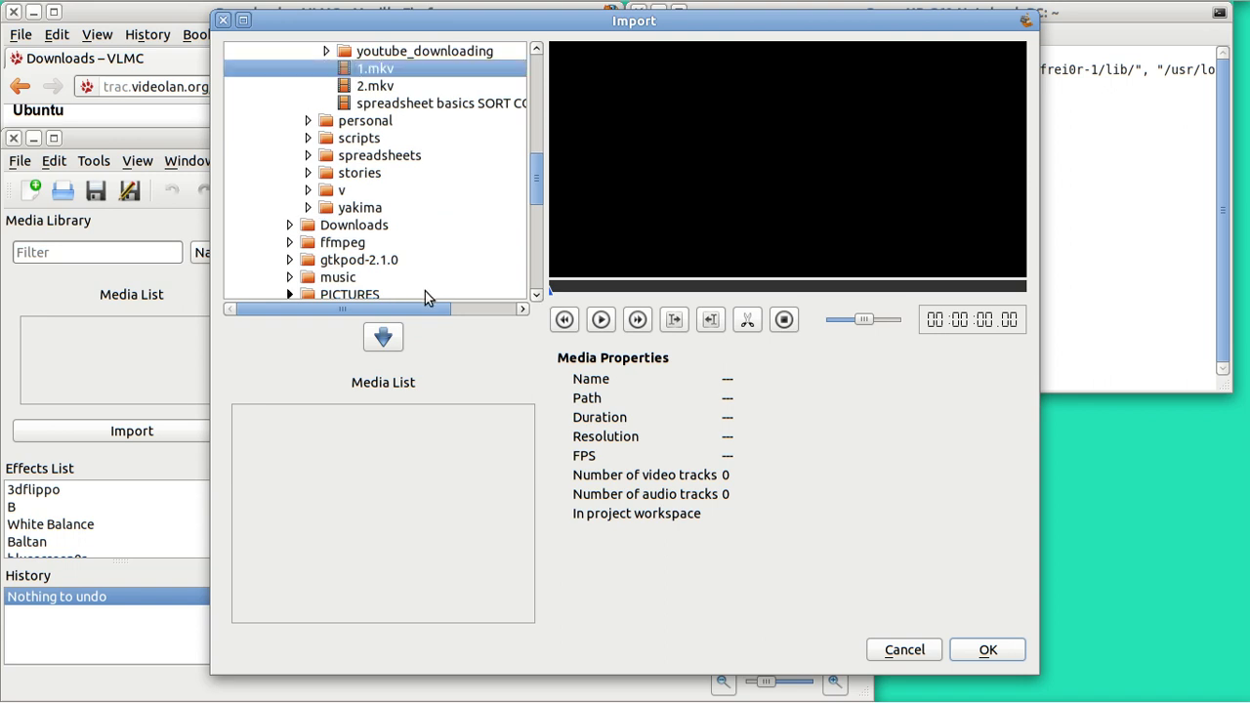
pyautogui.click(384, 338)
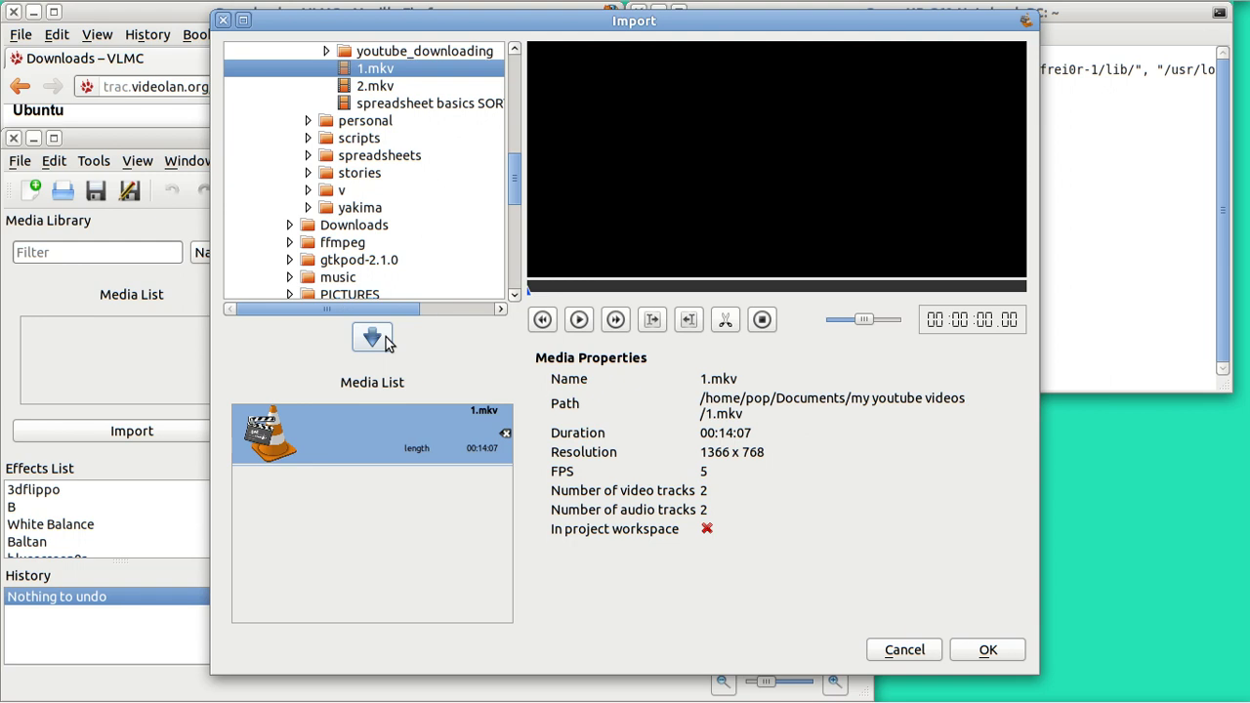
pyautogui.click(357, 88)
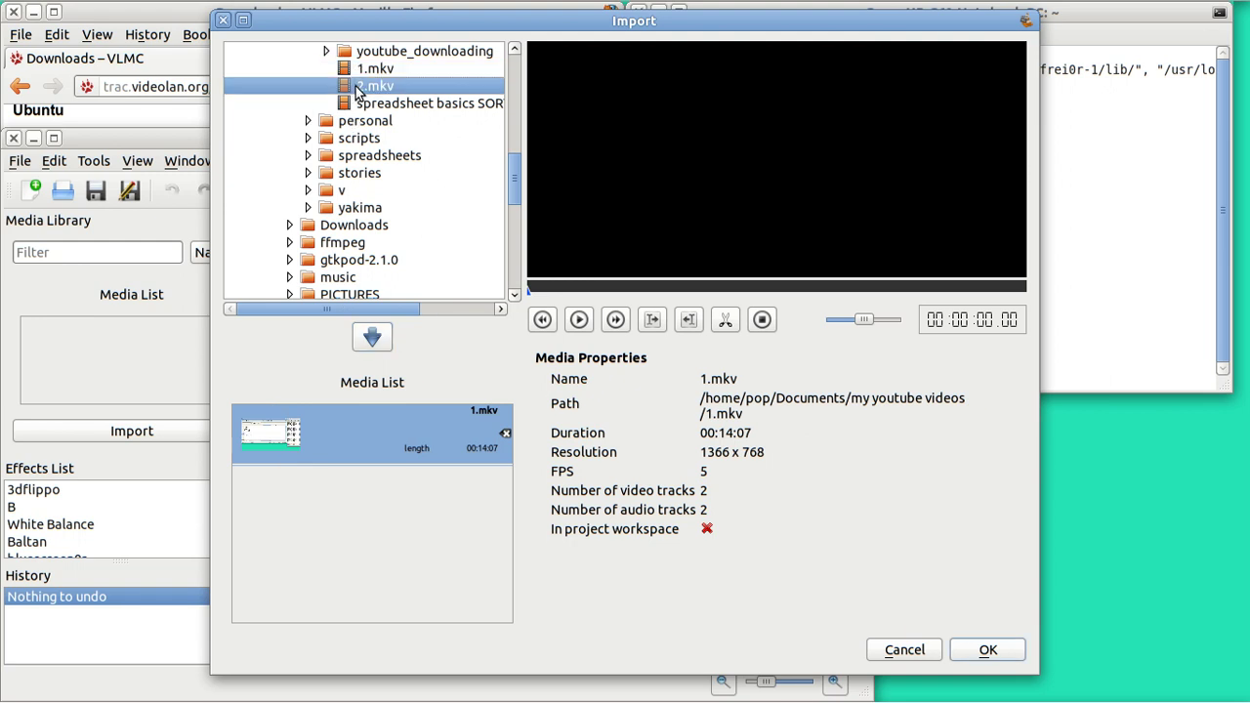
pyautogui.click(376, 337)
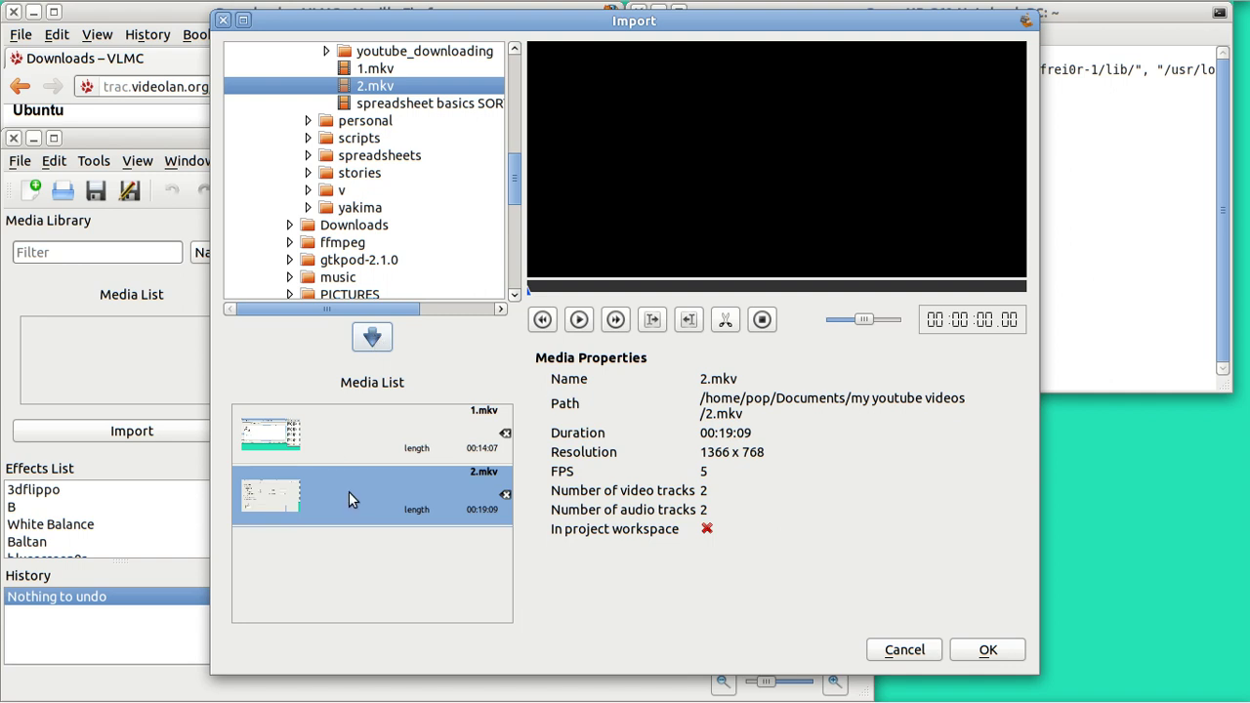
pyautogui.click(987, 651)
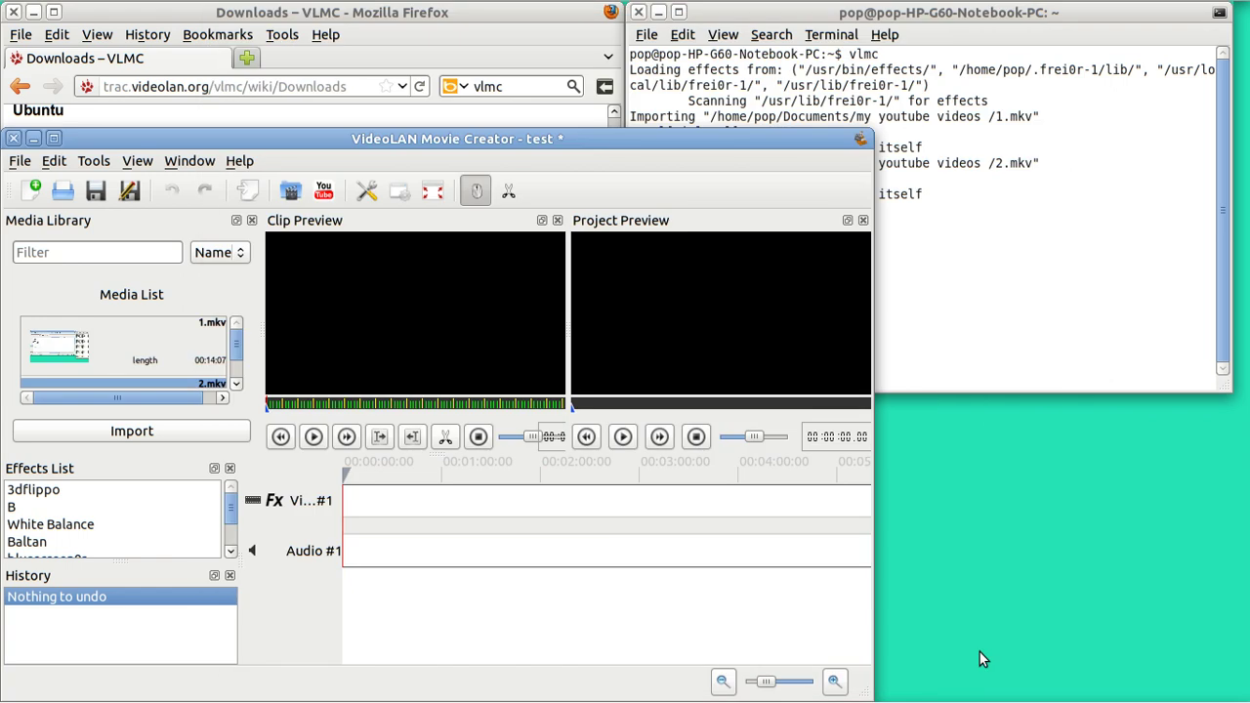
# Step: Play 2.mkv in Clip Preview and pause on the spreadsheet frame showing 100, 98, 87, 55, 32, 0
pyautogui.click(313, 439)
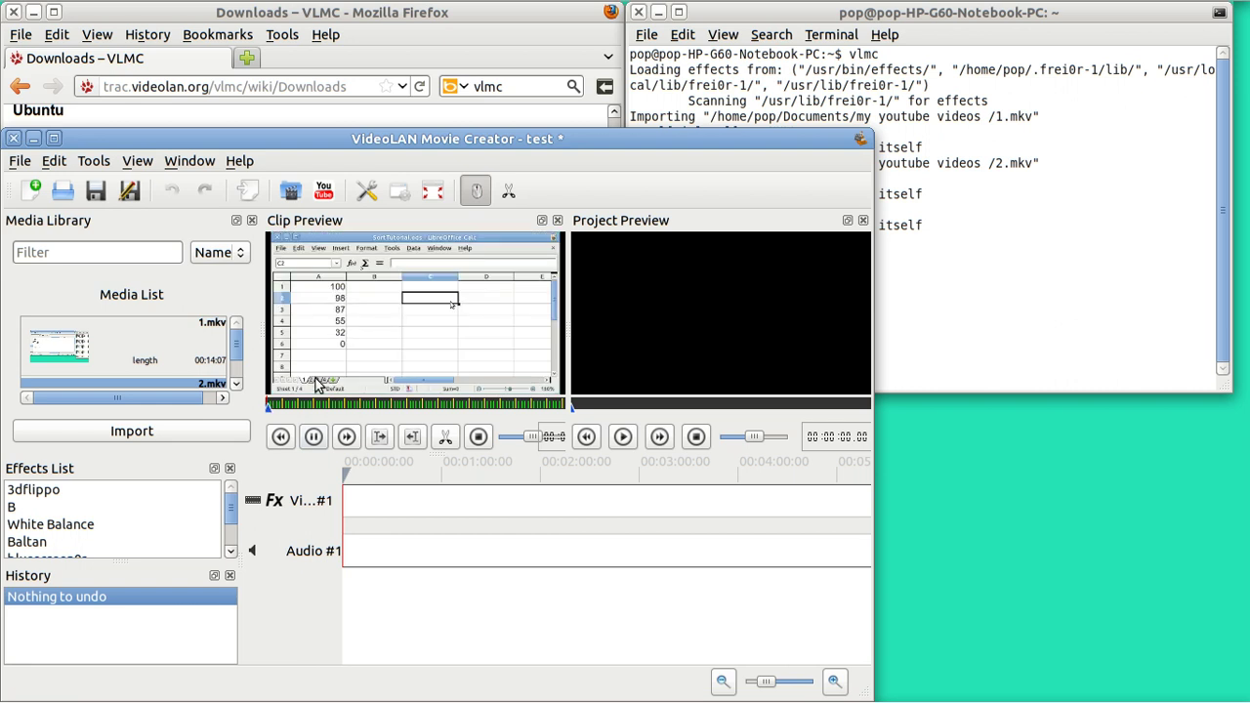
pyautogui.click(313, 438)
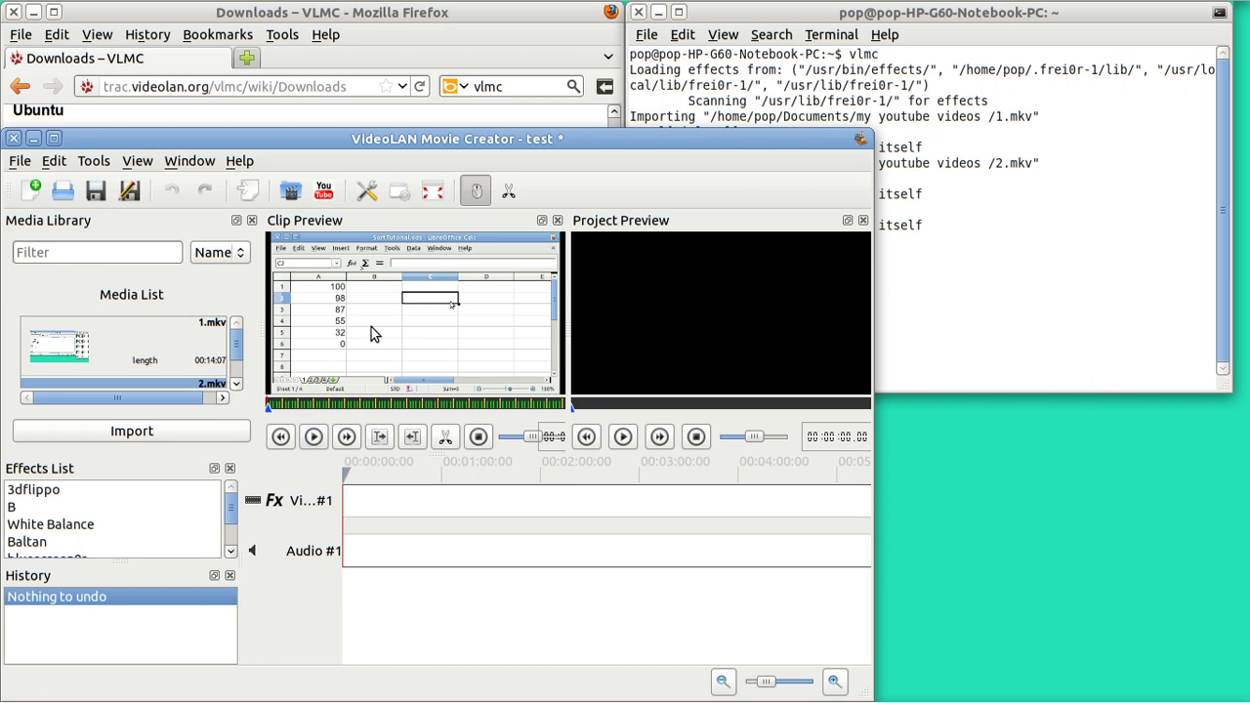